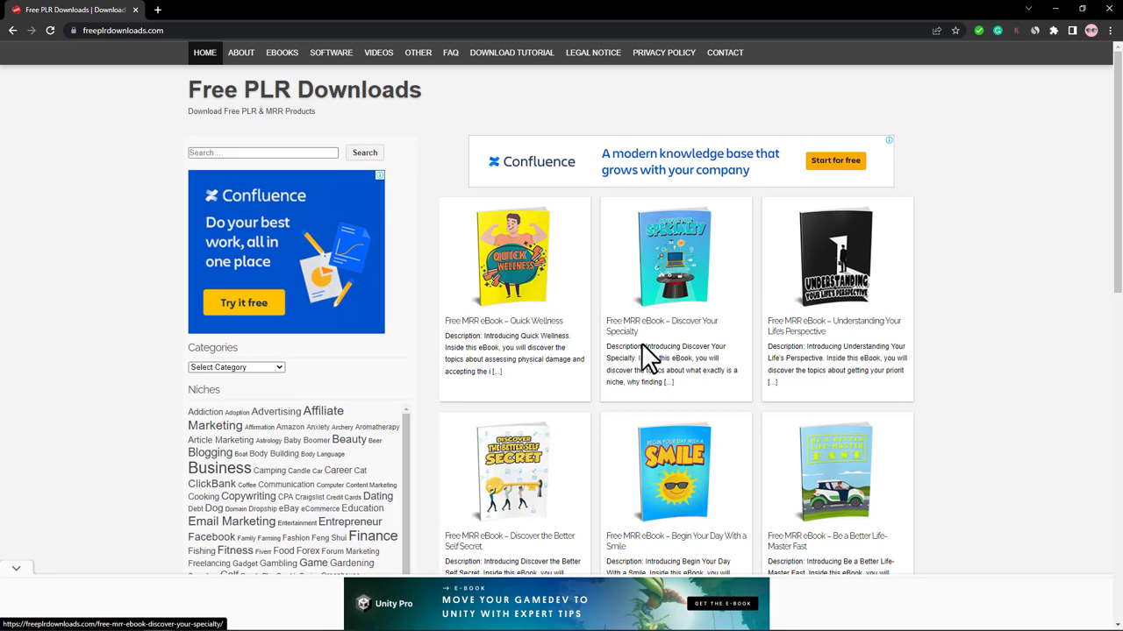
# Step: From the Dog niche, open 'Free MRR eBook – Training Your Dog' and download it
pyautogui.scroll(-2, 595, 288)
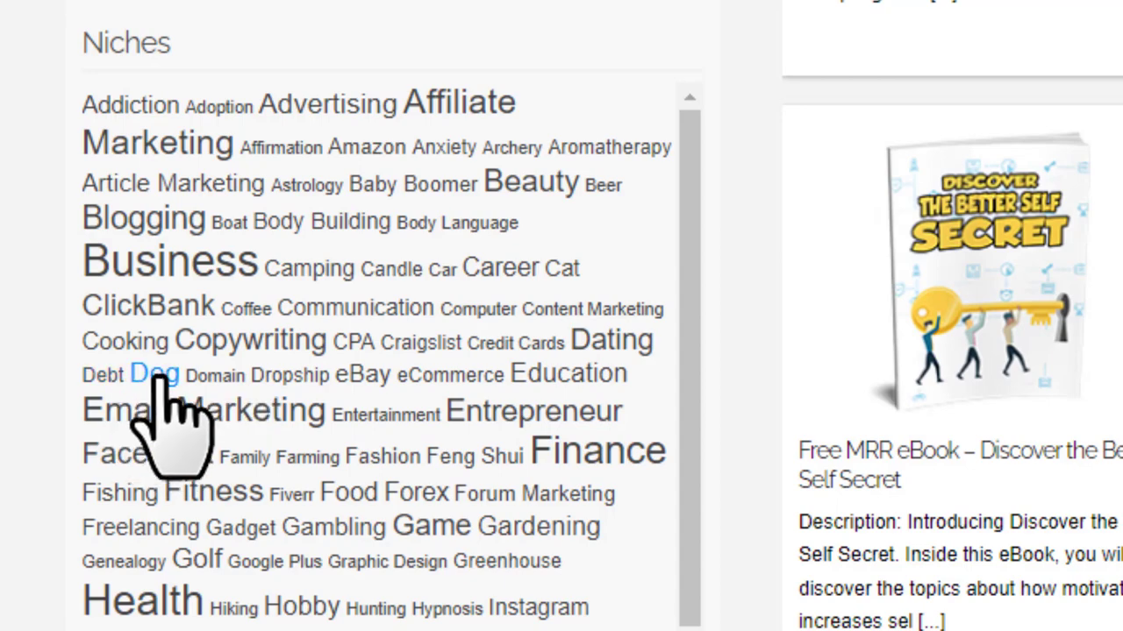
pyautogui.click(156, 375)
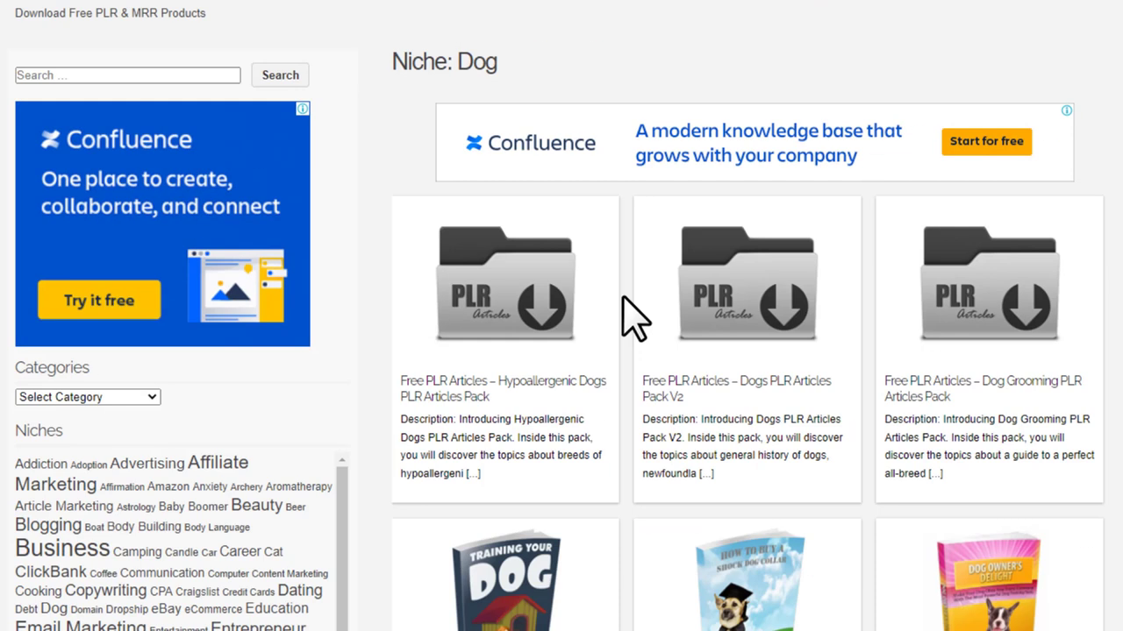
pyautogui.scroll(-4, 633, 318)
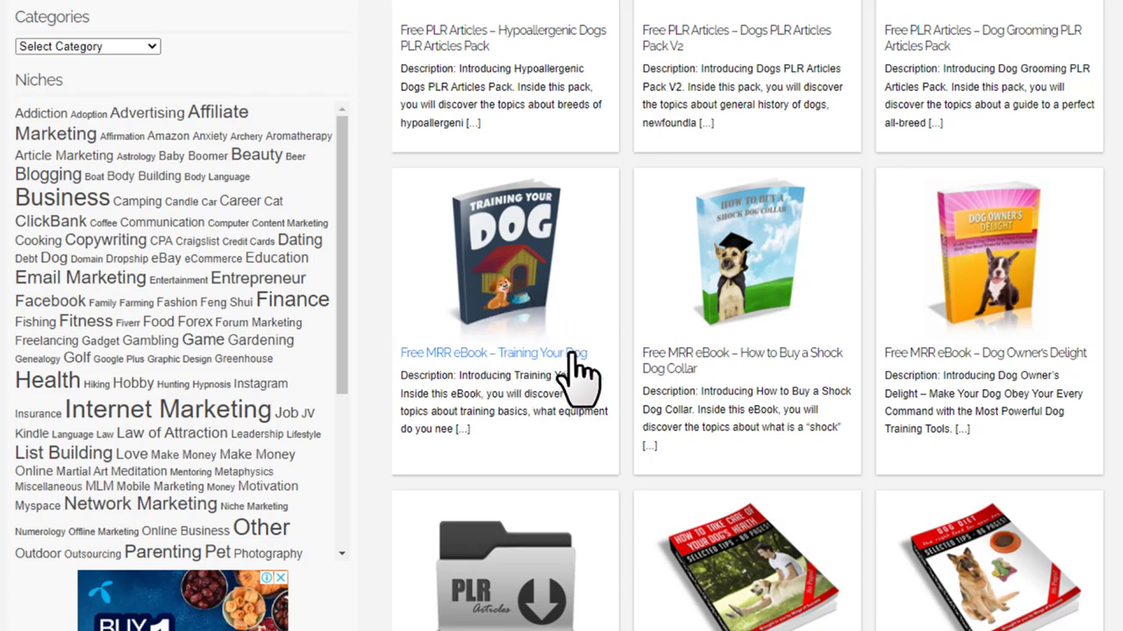
pyautogui.click(528, 357)
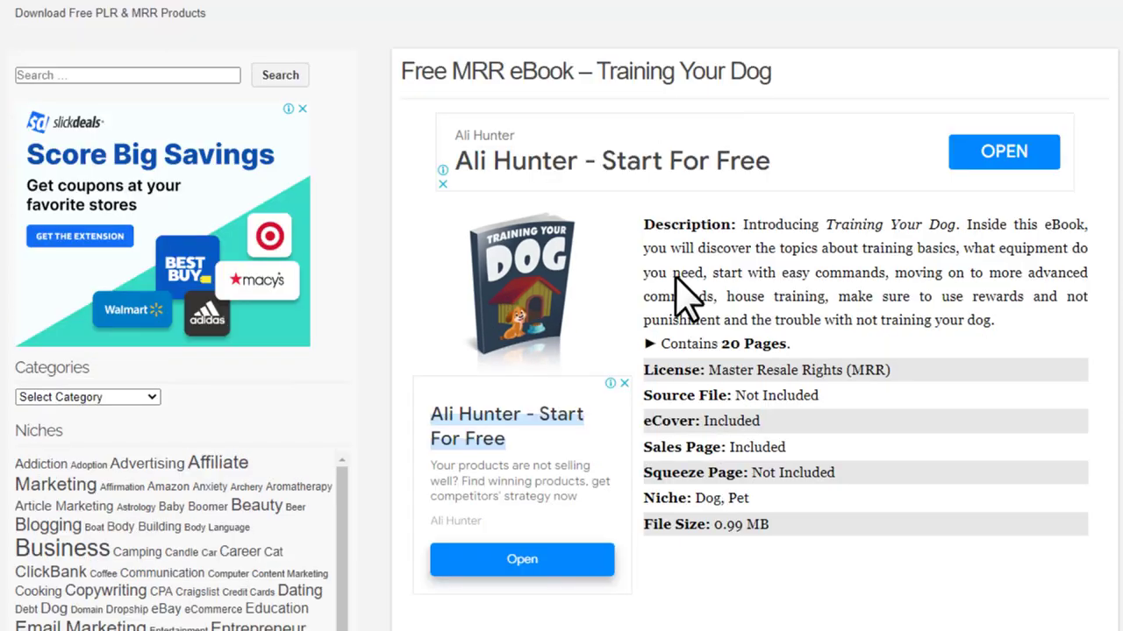
pyautogui.scroll(-1, 680, 290)
pyautogui.scroll(-10, 680, 289)
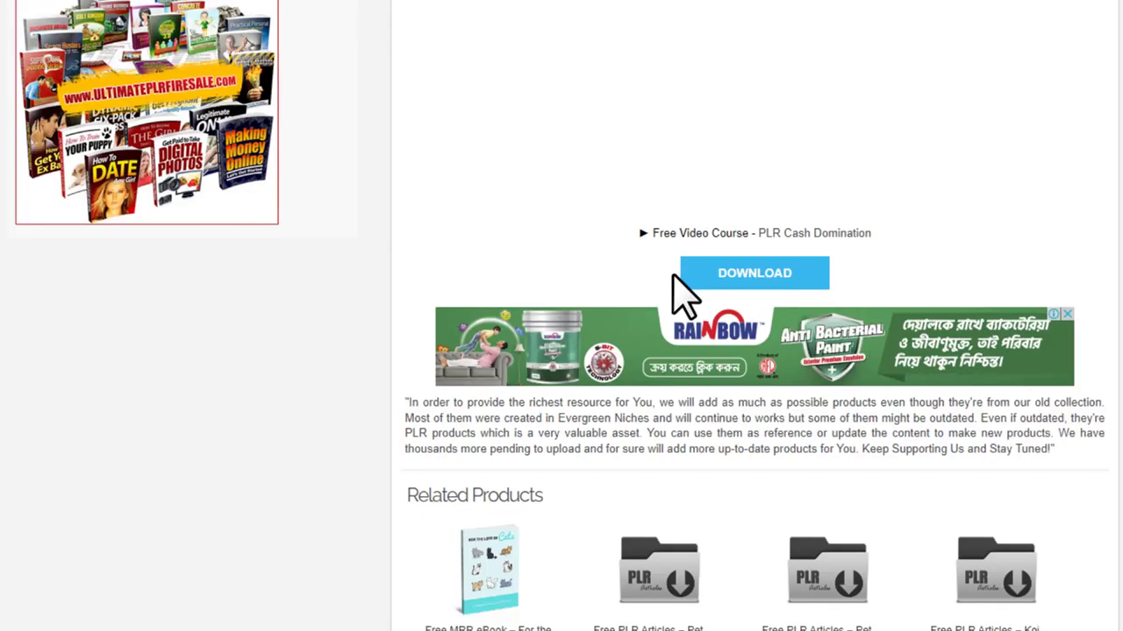
pyautogui.click(804, 279)
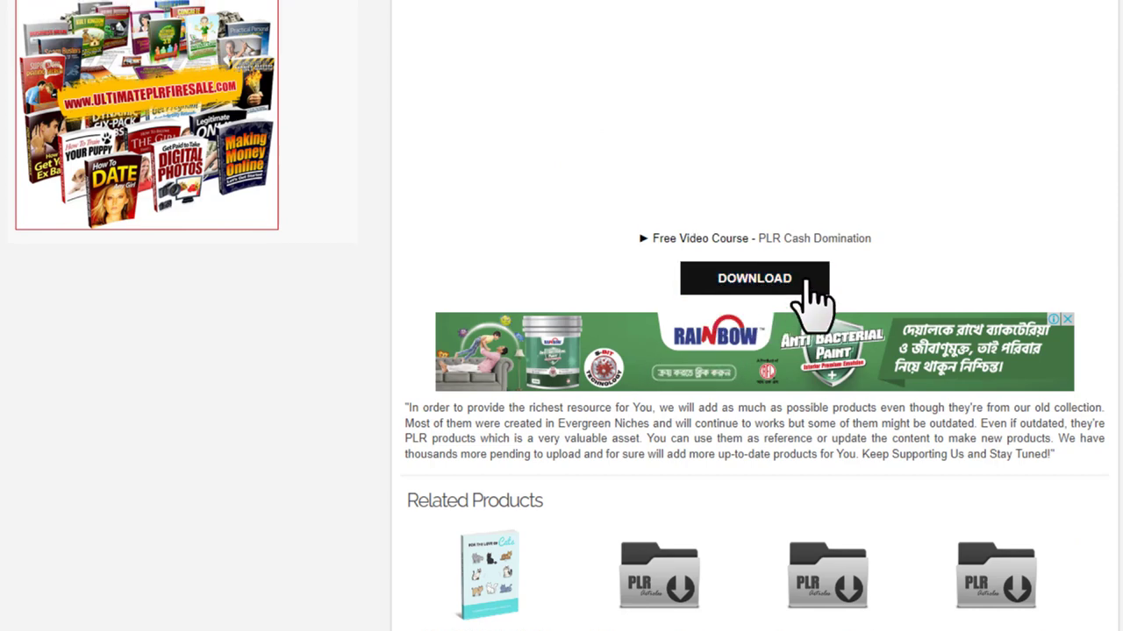
pyautogui.scroll(6, 811, 302)
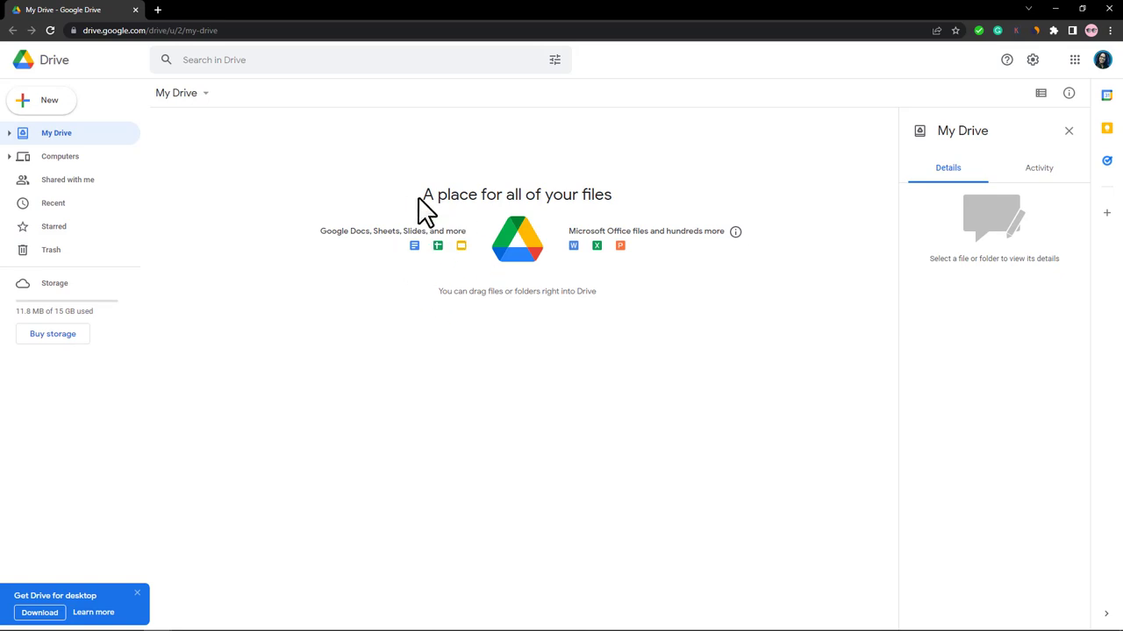
# Step: Upload Training Your Dog.pdf and copy its anyone-with-the-link viewer share link
pyautogui.click(46, 101)
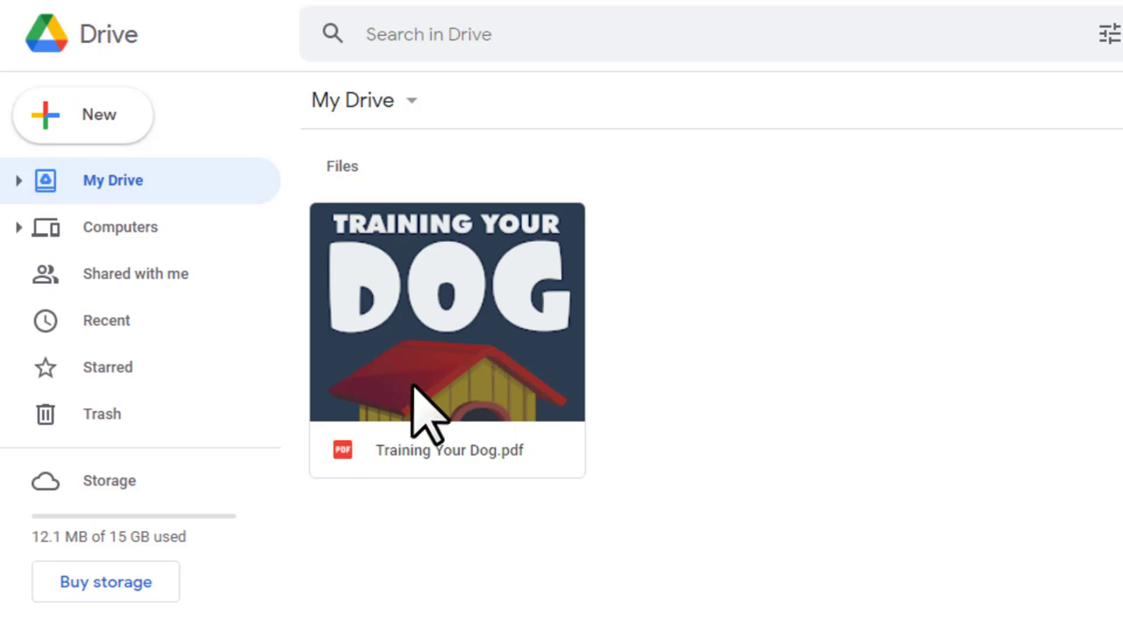
pyautogui.rightClick(457, 304)
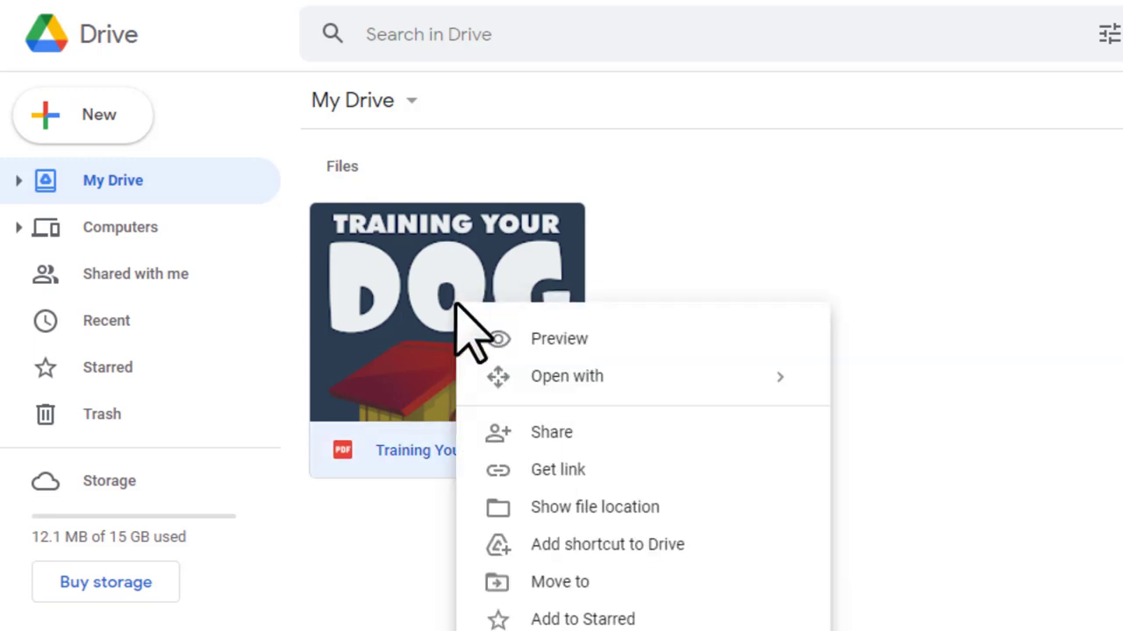
pyautogui.click(552, 472)
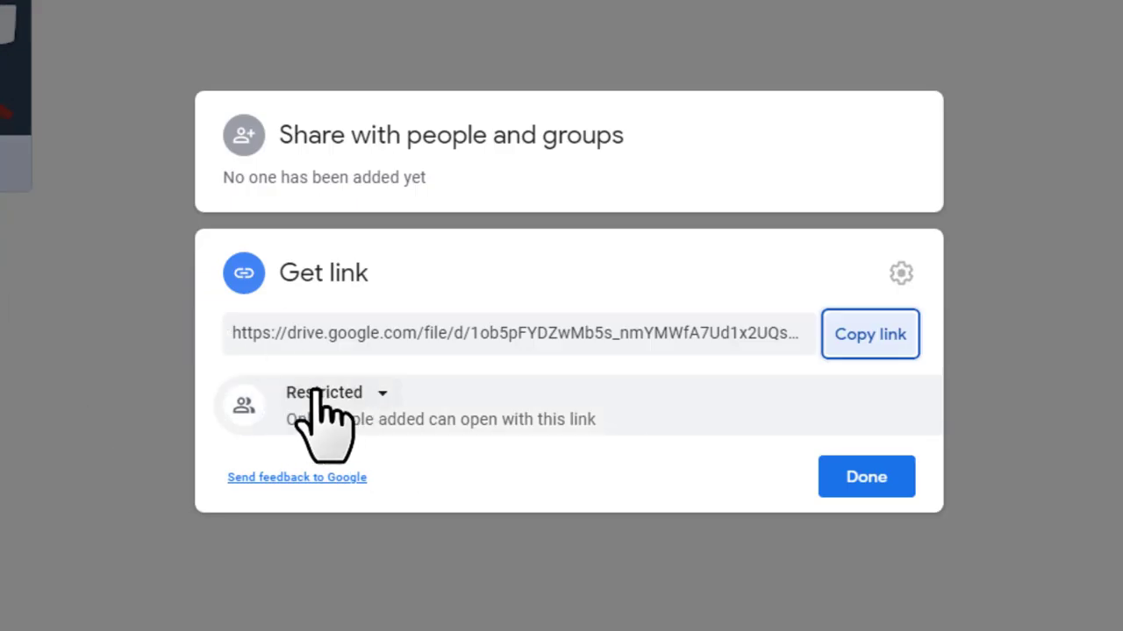
pyautogui.click(317, 393)
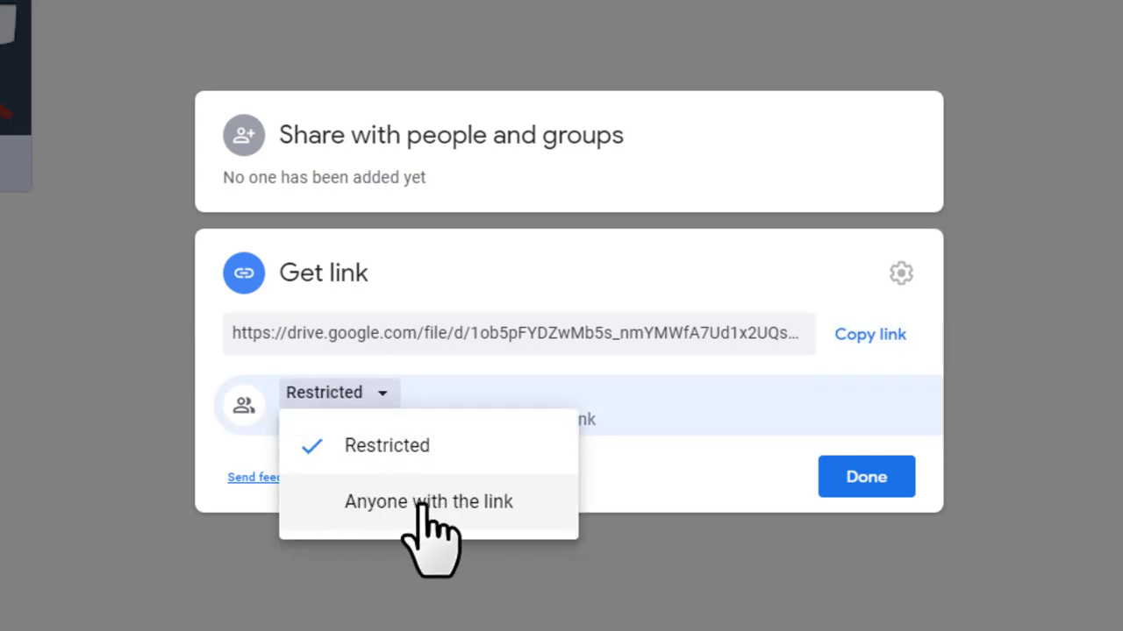
pyautogui.click(466, 501)
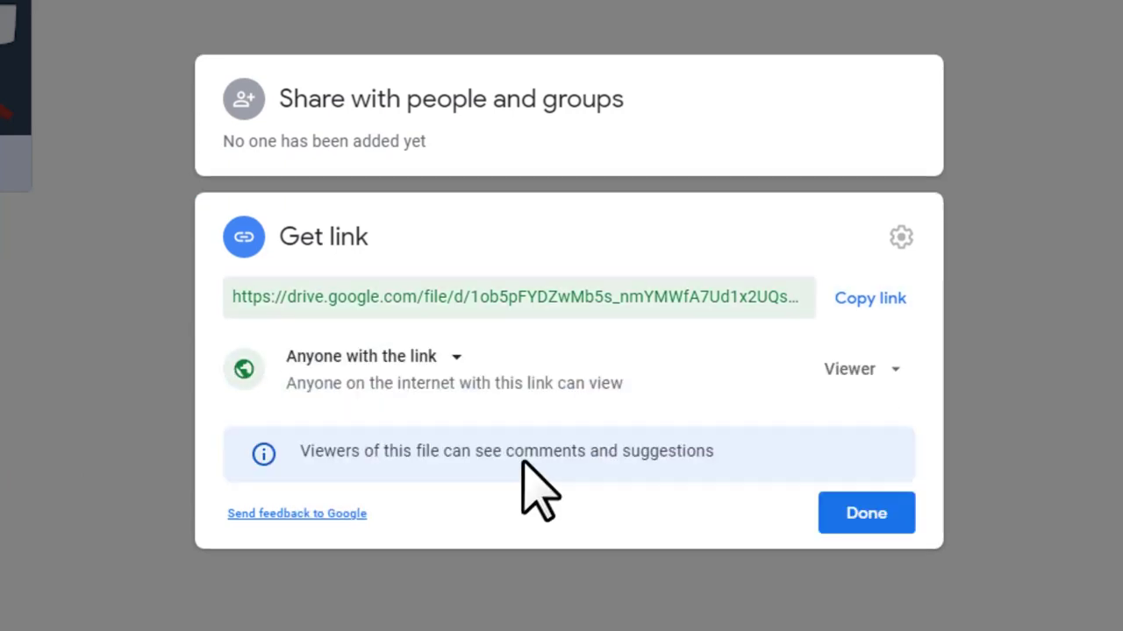
pyautogui.click(870, 307)
pyautogui.click(866, 513)
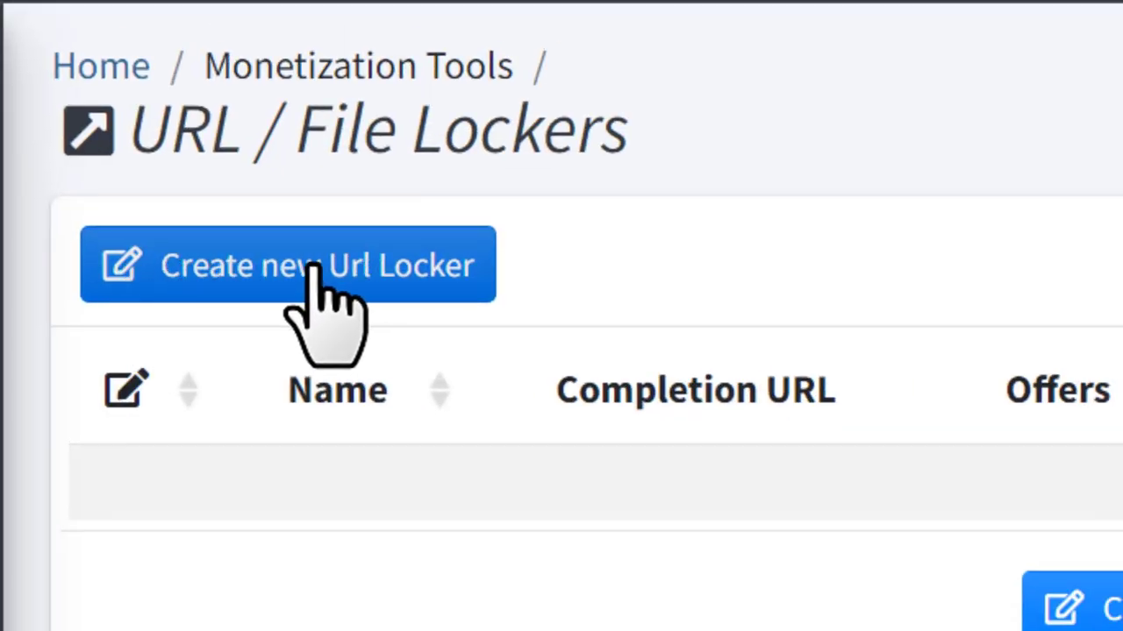
# Step: Create a new URL locker named Dog Training Ebook with a Human Verification header
pyautogui.click(456, 272)
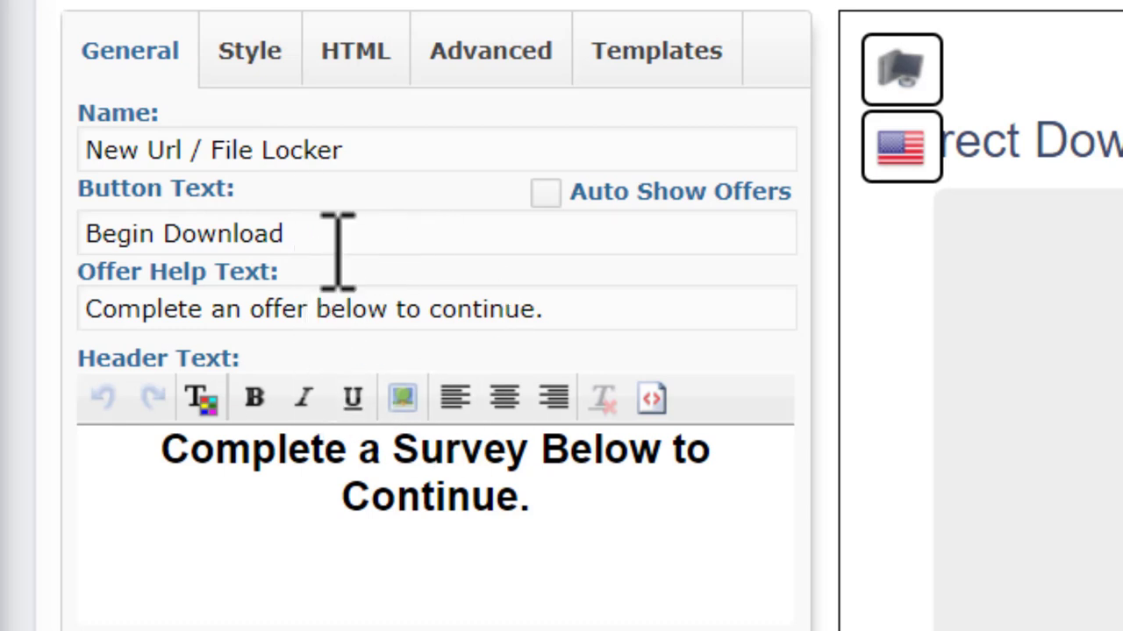
pyautogui.tripleClick(275, 150)
pyautogui.hotkey('ctrl', 'v')
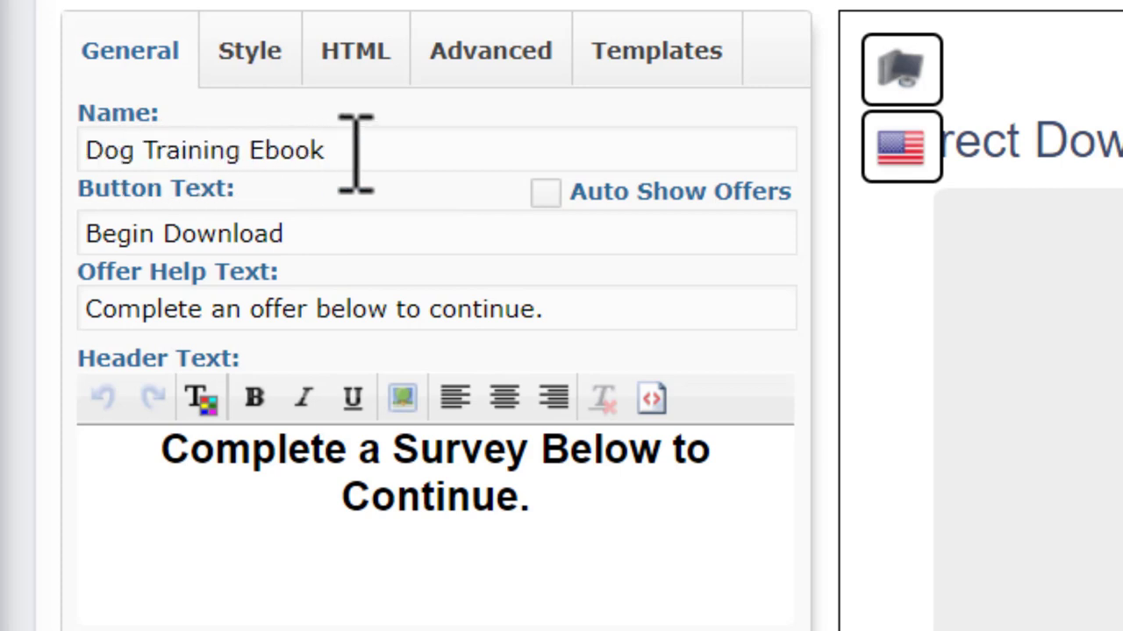
pyautogui.moveTo(83, 210); pyautogui.dragTo(257, 189)
pyautogui.click(256, 193)
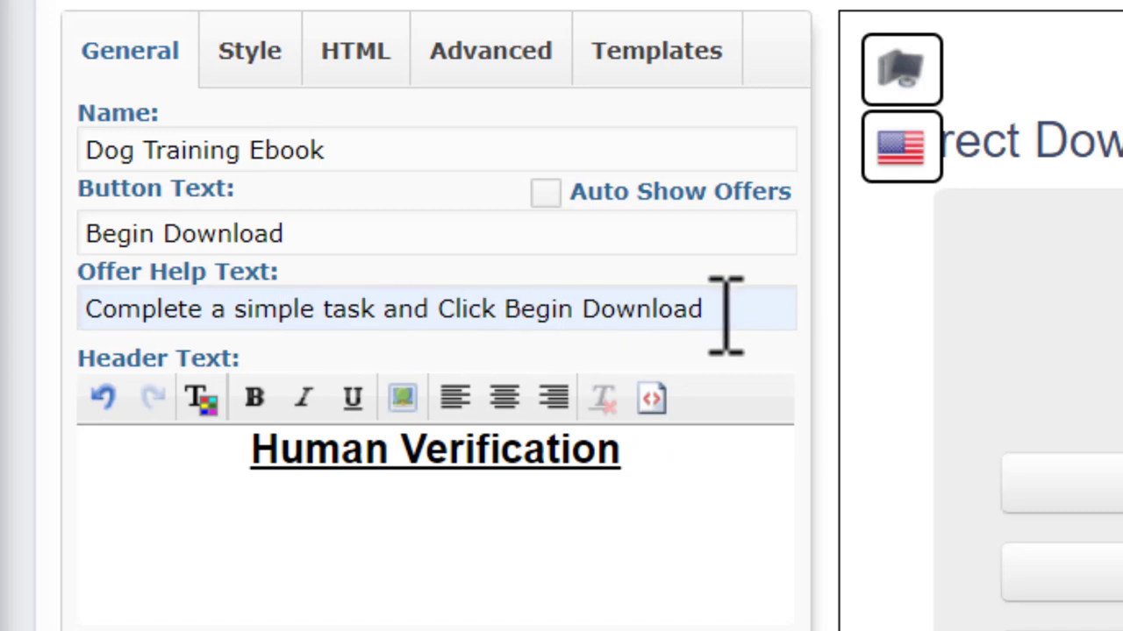
pyautogui.moveTo(194, 452); pyautogui.dragTo(390, 451)
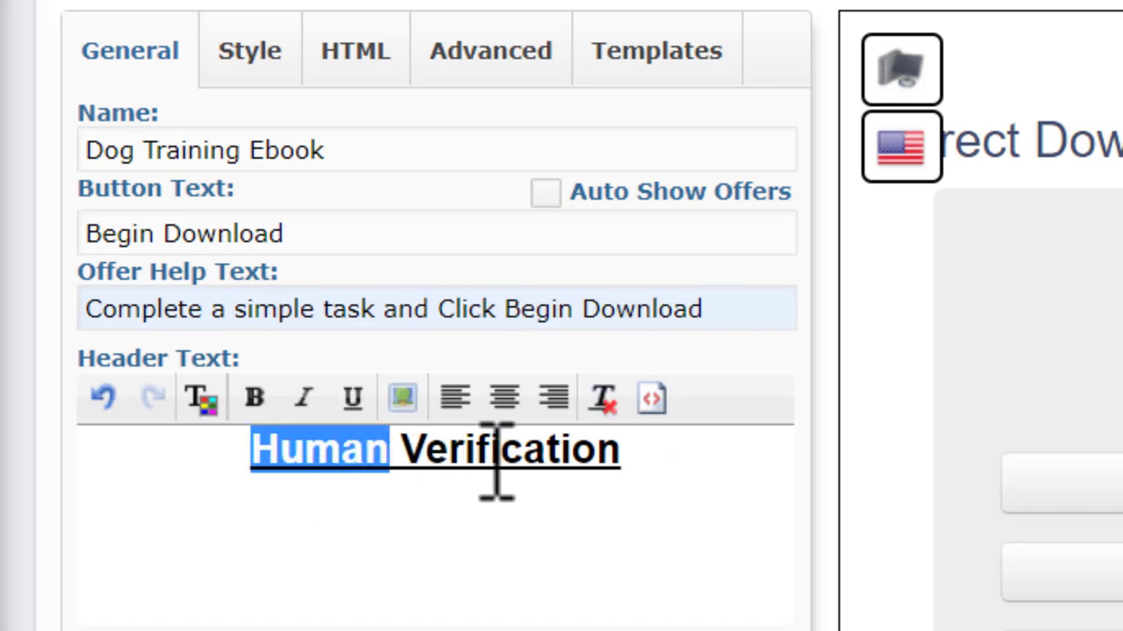
pyautogui.moveTo(497, 460); pyautogui.dragTo(711, 468)
pyautogui.click(711, 468)
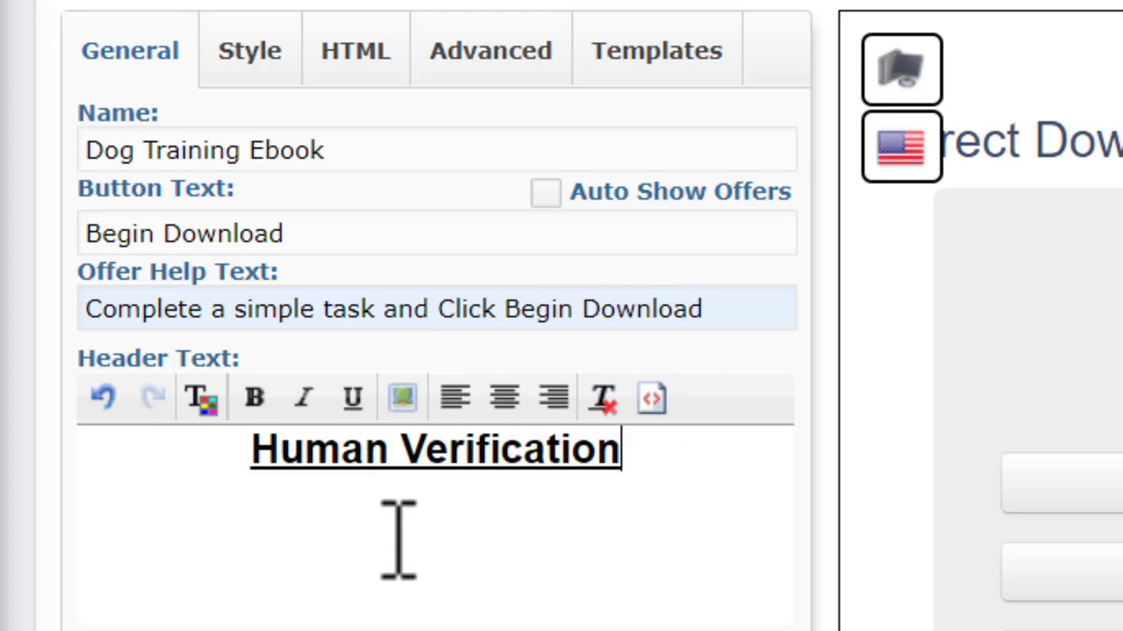
# Step: Paste the Google Drive ebook link as the Locked URL and save the locker
pyautogui.scroll(-4, 398, 539)
pyautogui.moveTo(123, 348); pyautogui.dragTo(289, 351)
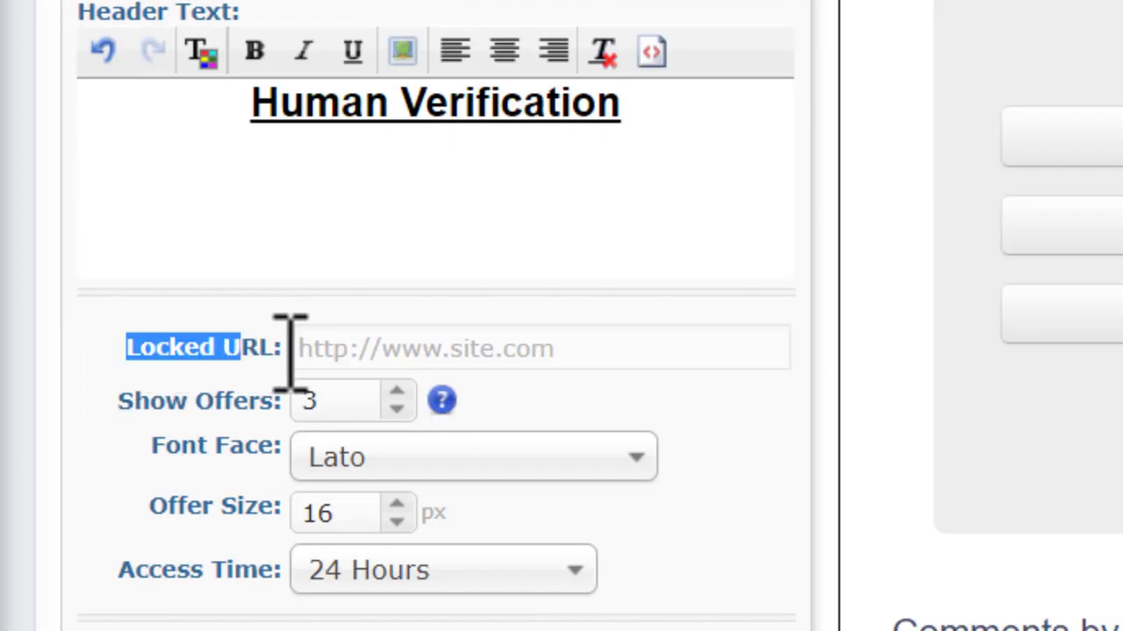
pyautogui.click(383, 338)
pyautogui.hotkey('ctrl', 'v')
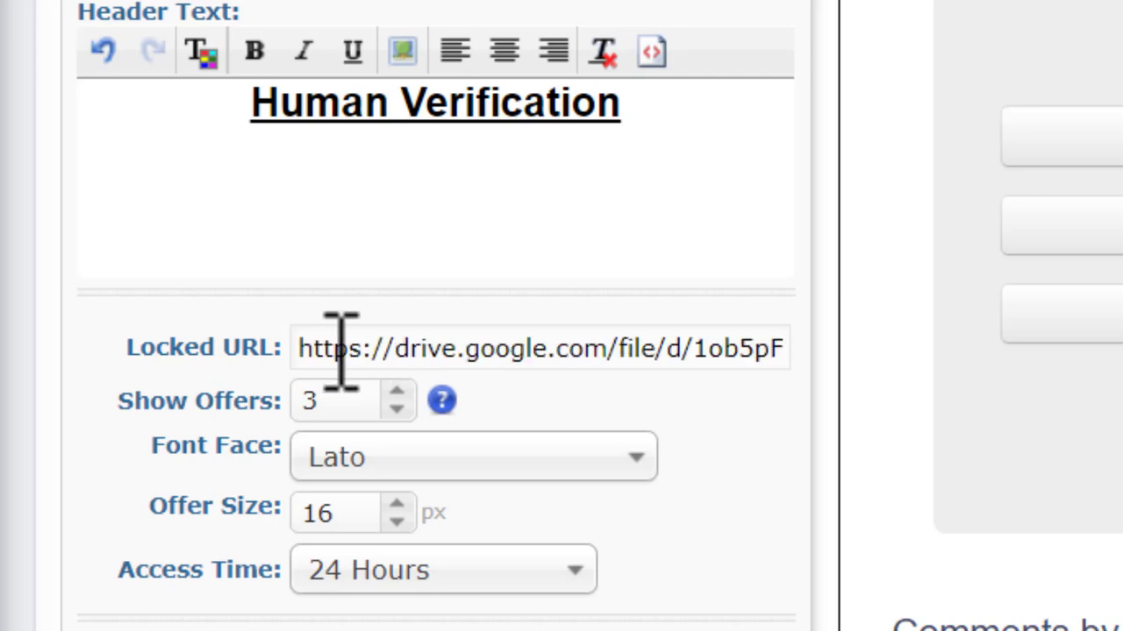
pyautogui.scroll(-2, 544, 394)
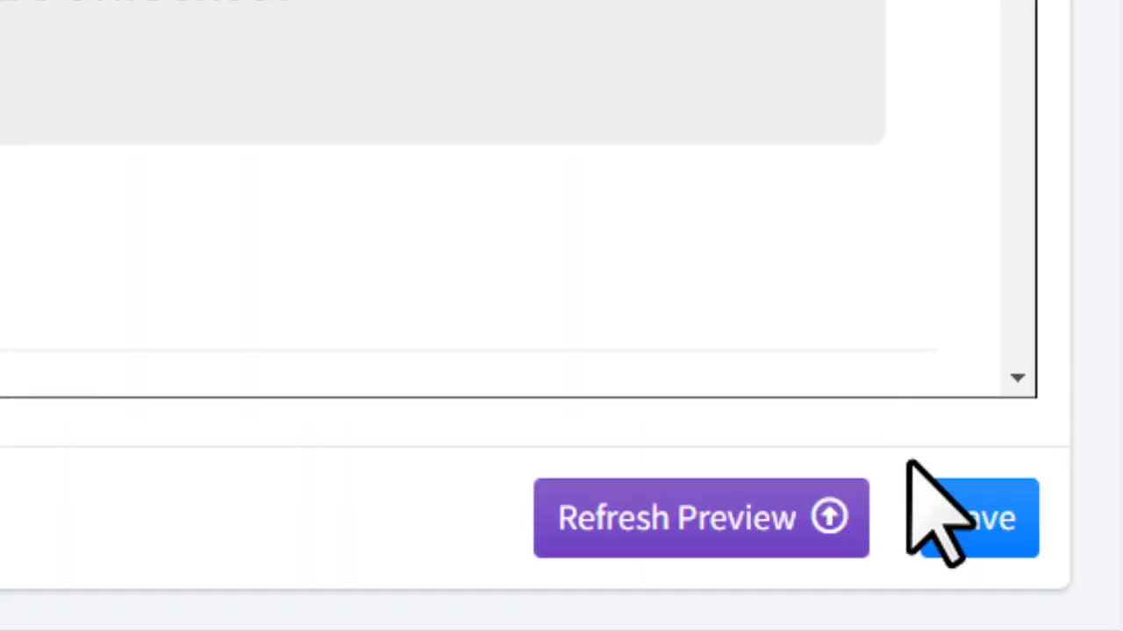
pyautogui.click(956, 509)
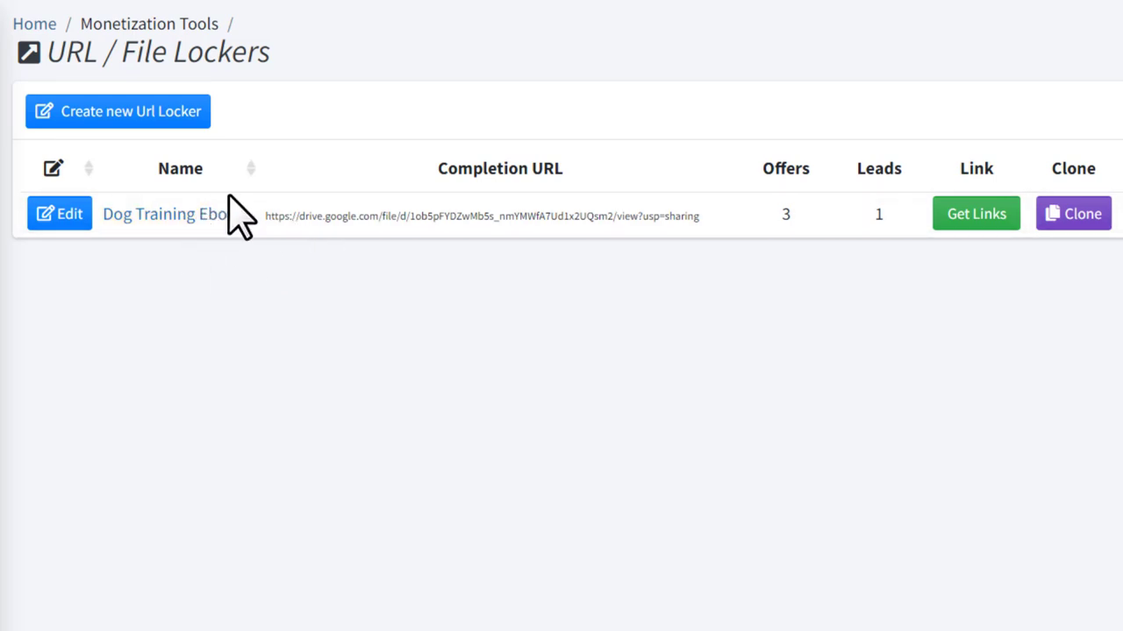
# Step: Generate the Dog Training Ebook locker's protrkr.com link and copy it
pyautogui.click(964, 226)
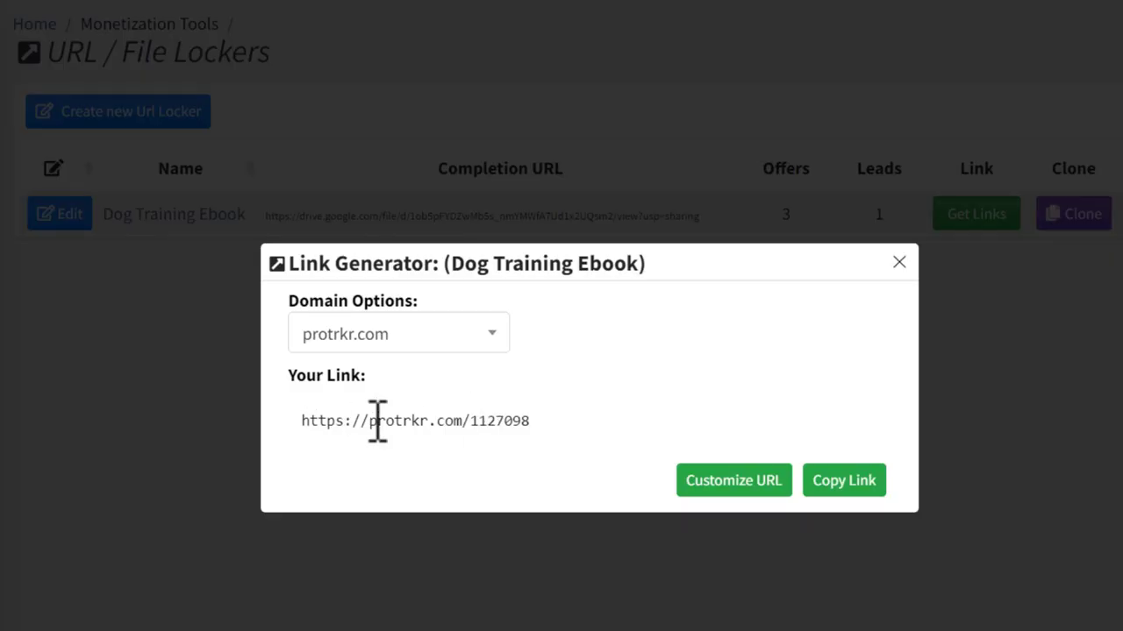
pyautogui.moveTo(300, 421); pyautogui.dragTo(453, 421)
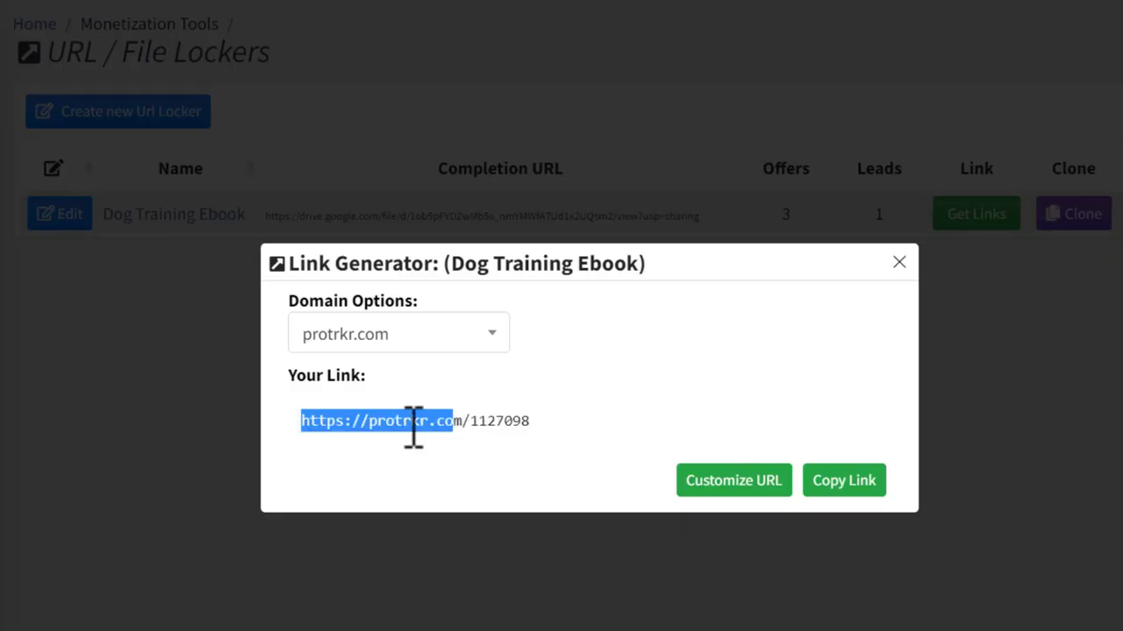
pyautogui.click(556, 421)
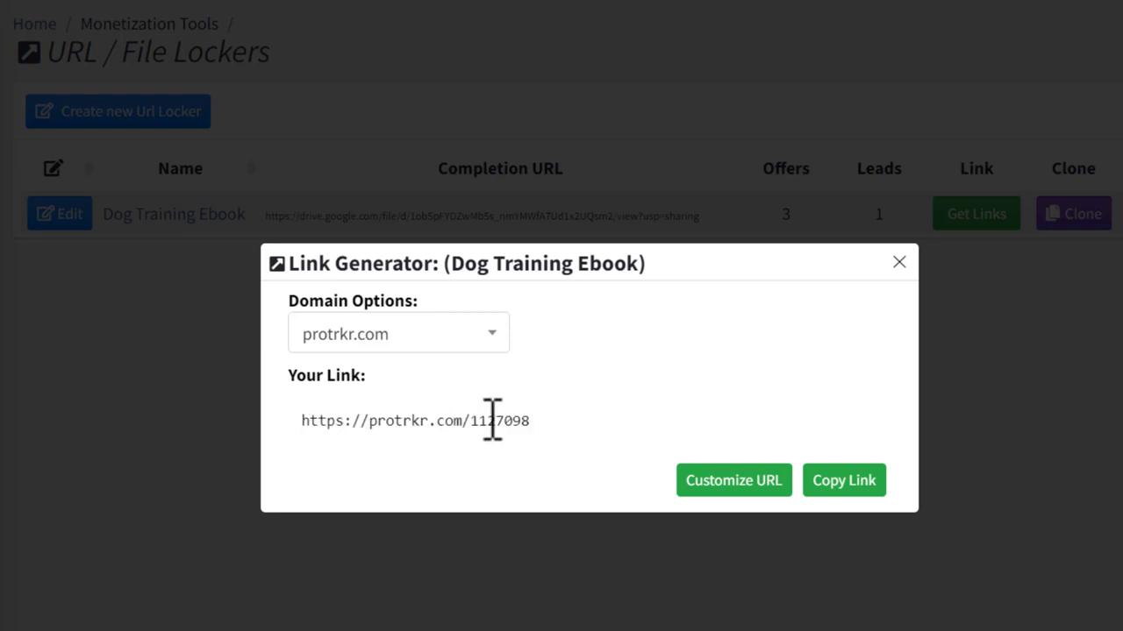
pyautogui.click(867, 483)
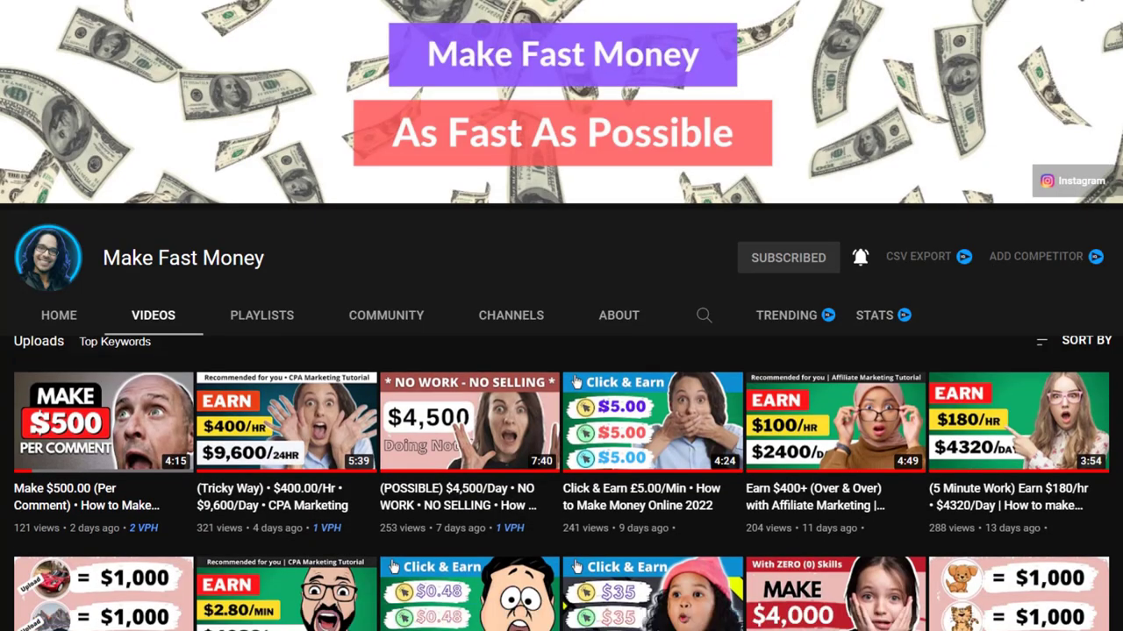
# Step: Scroll down and back up through the channel's Videos tab uploads
pyautogui.scroll(-3, 561, 350)
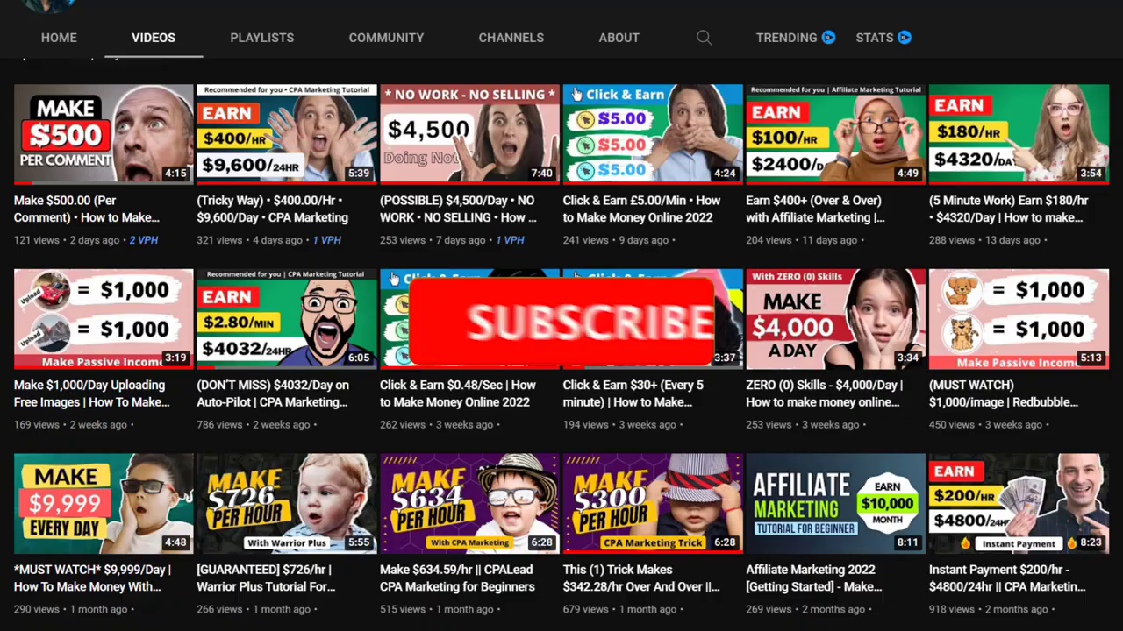
pyautogui.scroll(-1, 561, 351)
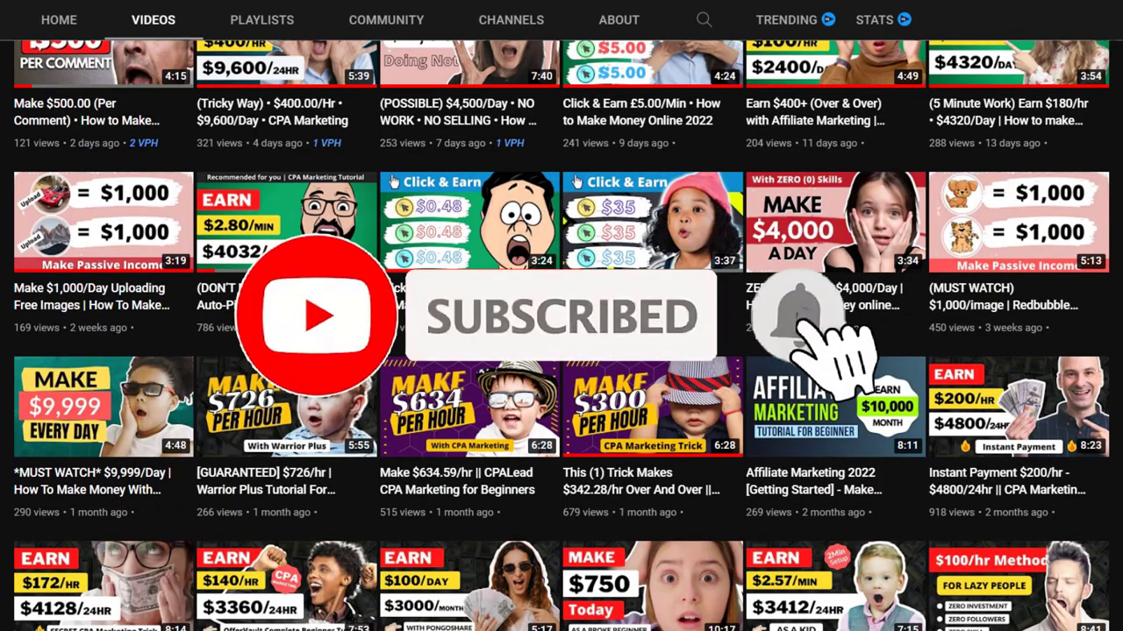
pyautogui.scroll(5, 561, 350)
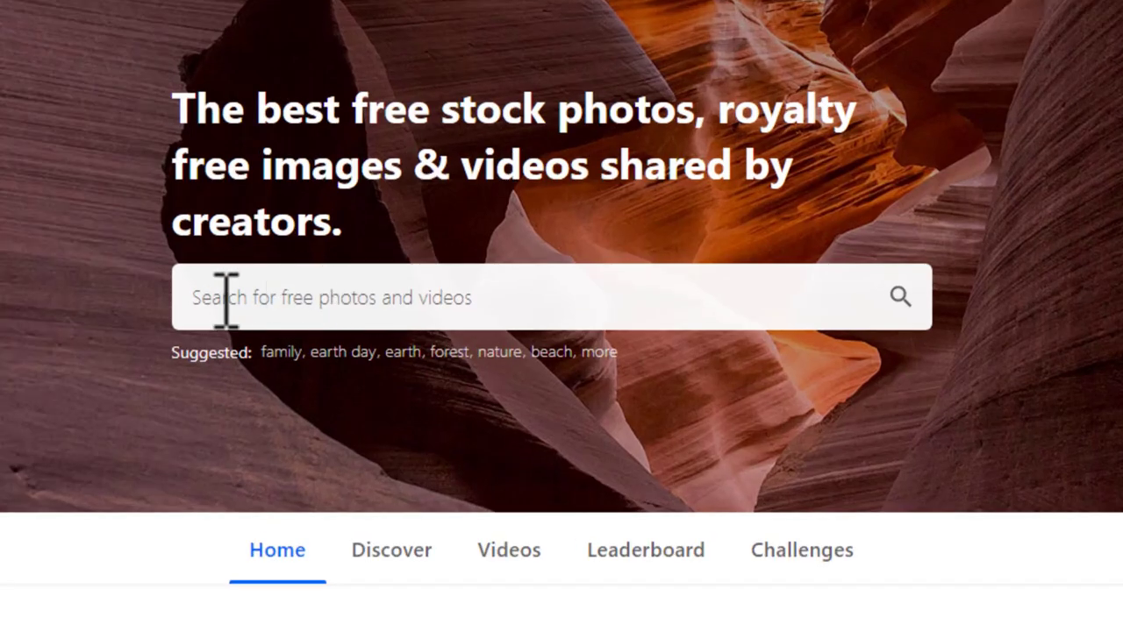
# Step: Search Pexels for 'dog training' and browse the video results
pyautogui.click(429, 226)
pyautogui.write('dog training')
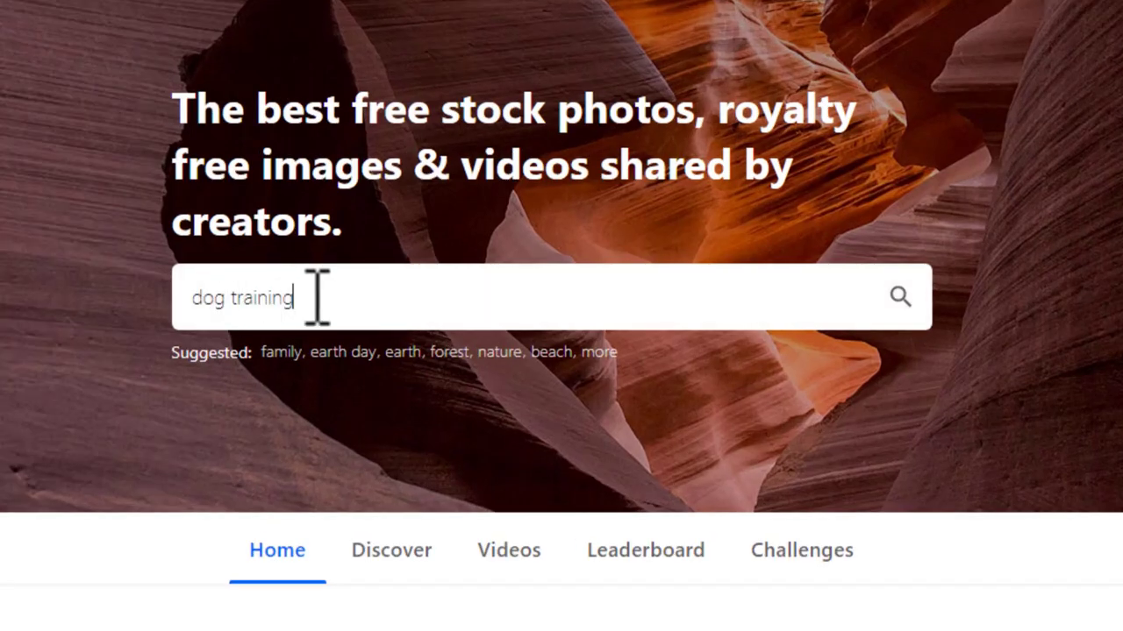
pyautogui.press('Return')
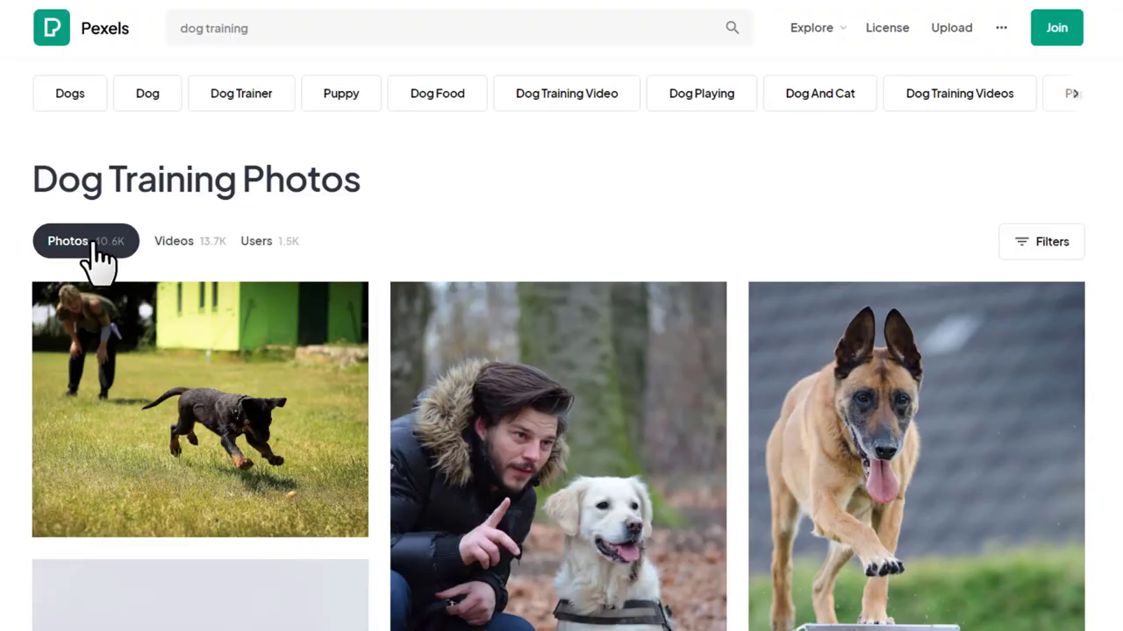
pyautogui.click(188, 247)
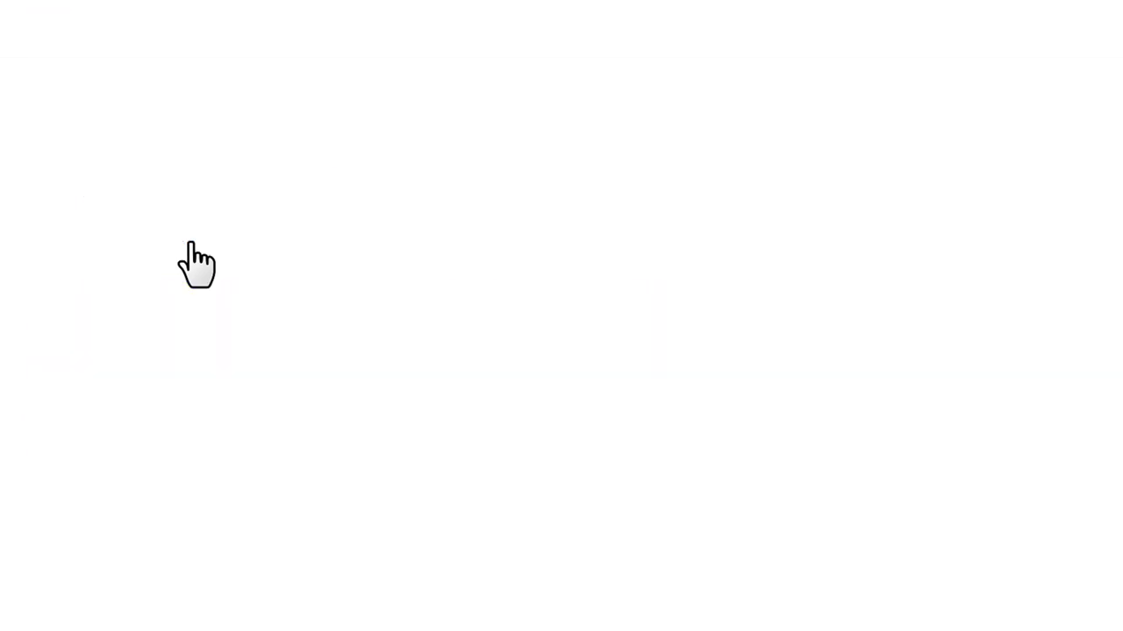
pyautogui.scroll(-3, 195, 261)
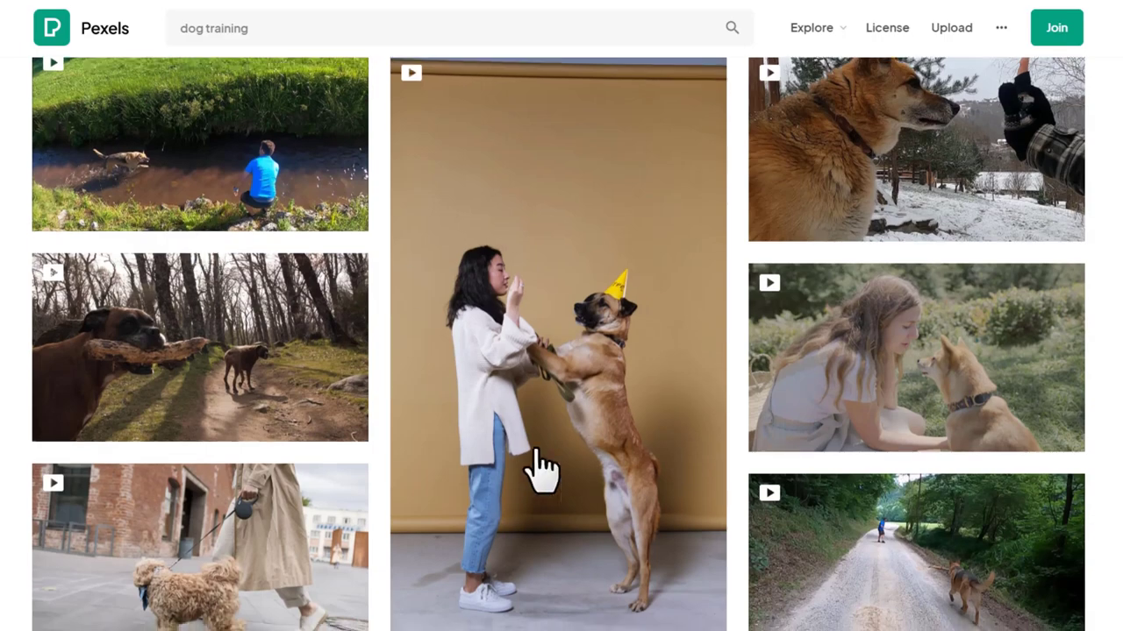
pyautogui.scroll(-3, 594, 386)
pyautogui.scroll(-8, 612, 383)
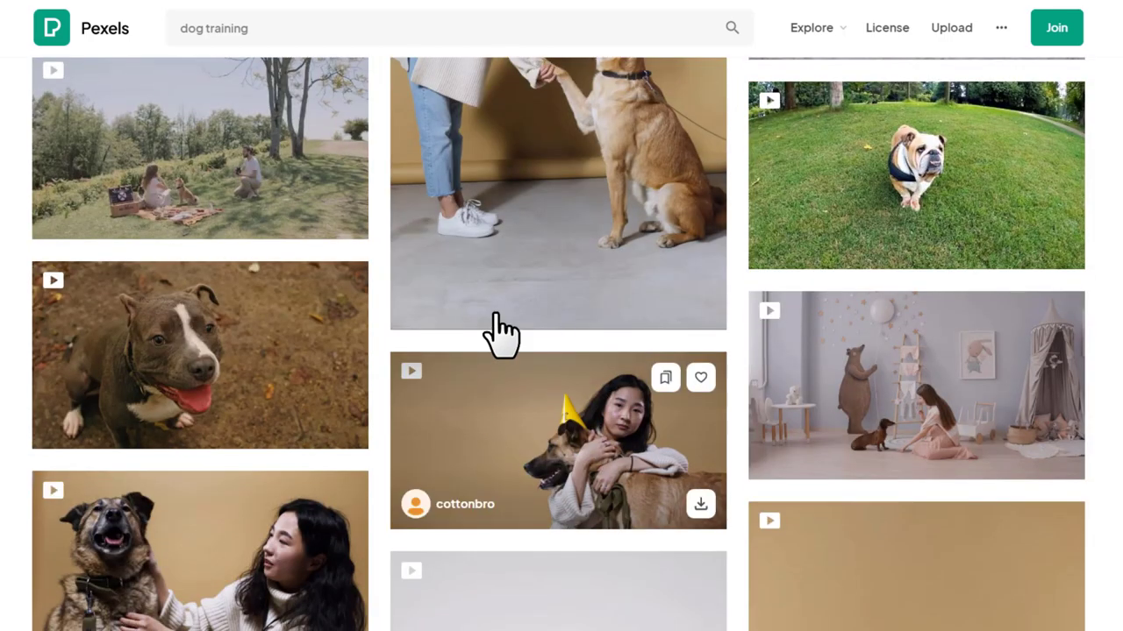
pyautogui.scroll(-3, 500, 334)
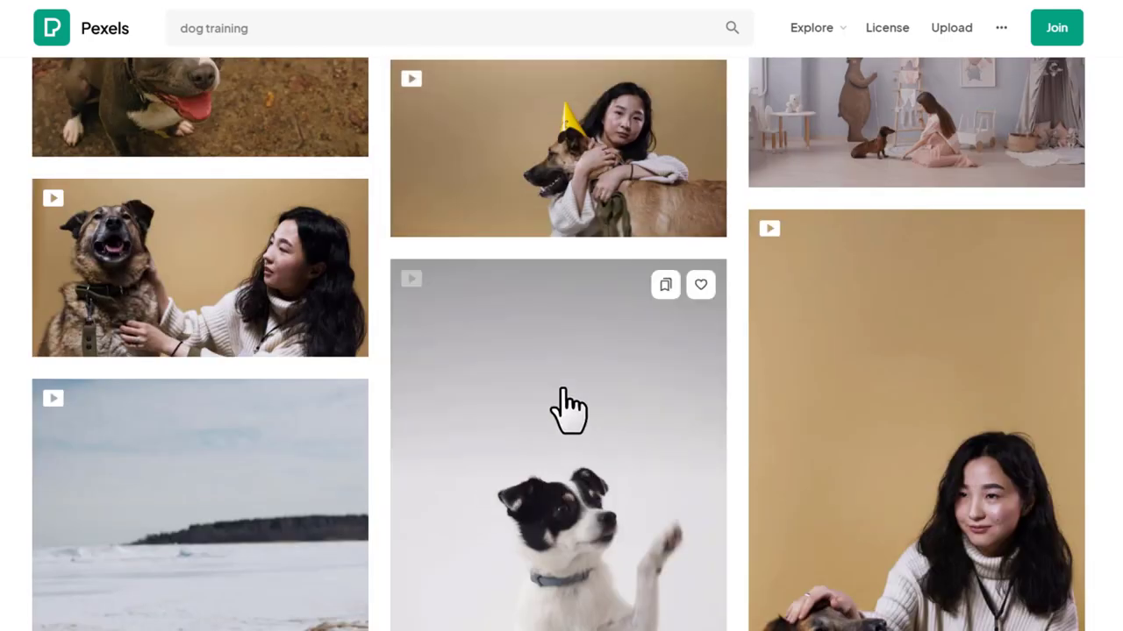
pyautogui.scroll(-6, 556, 409)
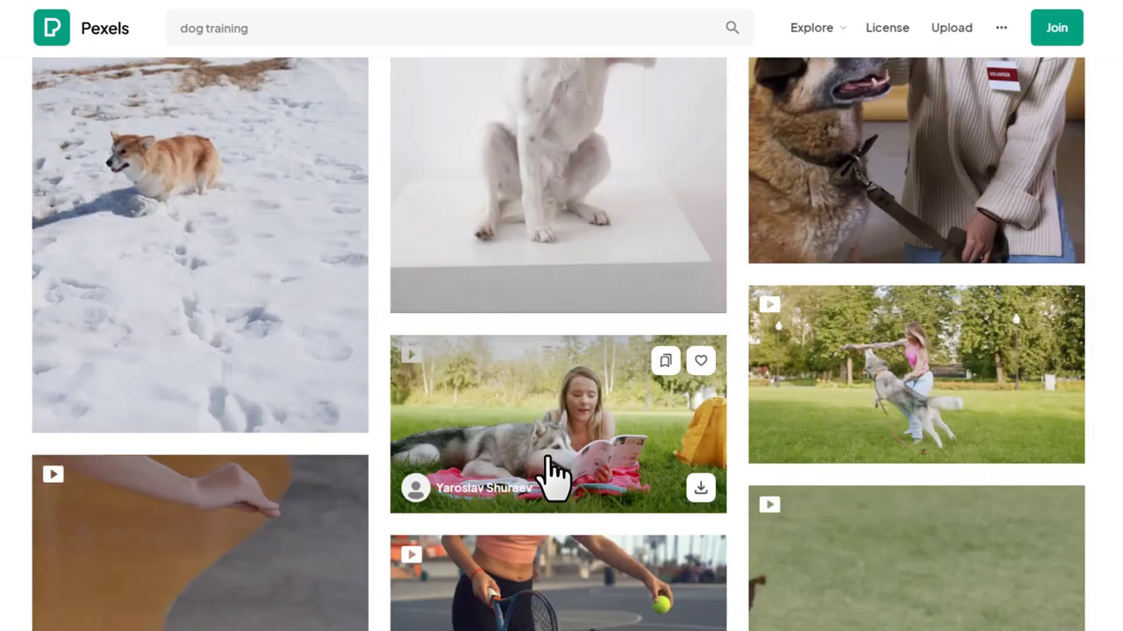
pyautogui.scroll(-6, 521, 319)
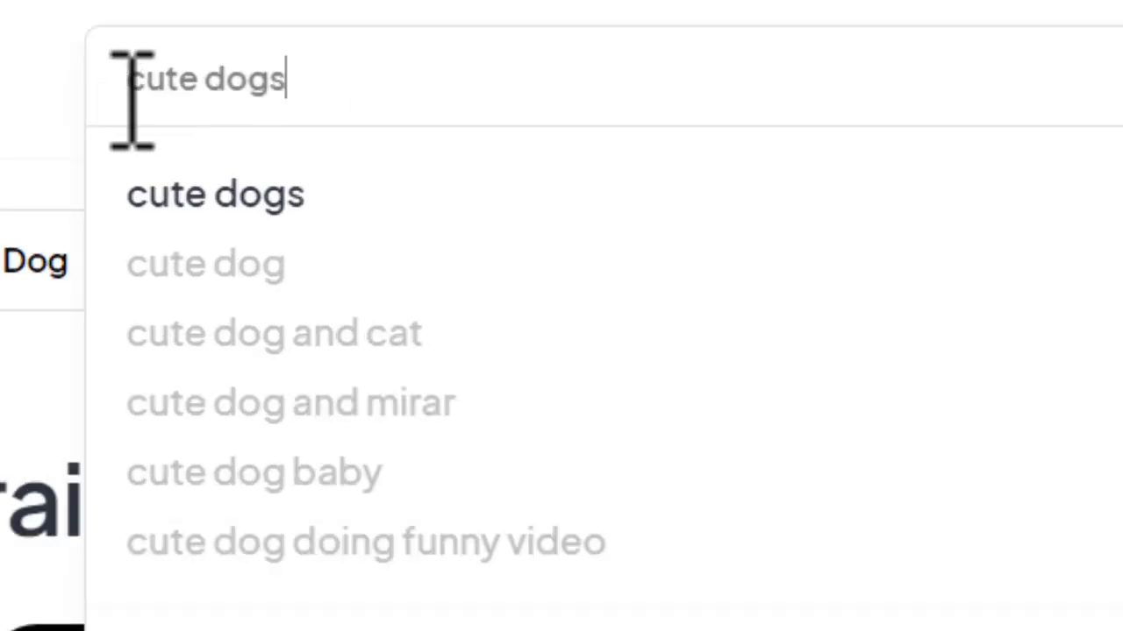
# Step: Search 'cute dogs' and download the woman-and-curly-dog clip in Full HD 1920x1080
pyautogui.press('Return')
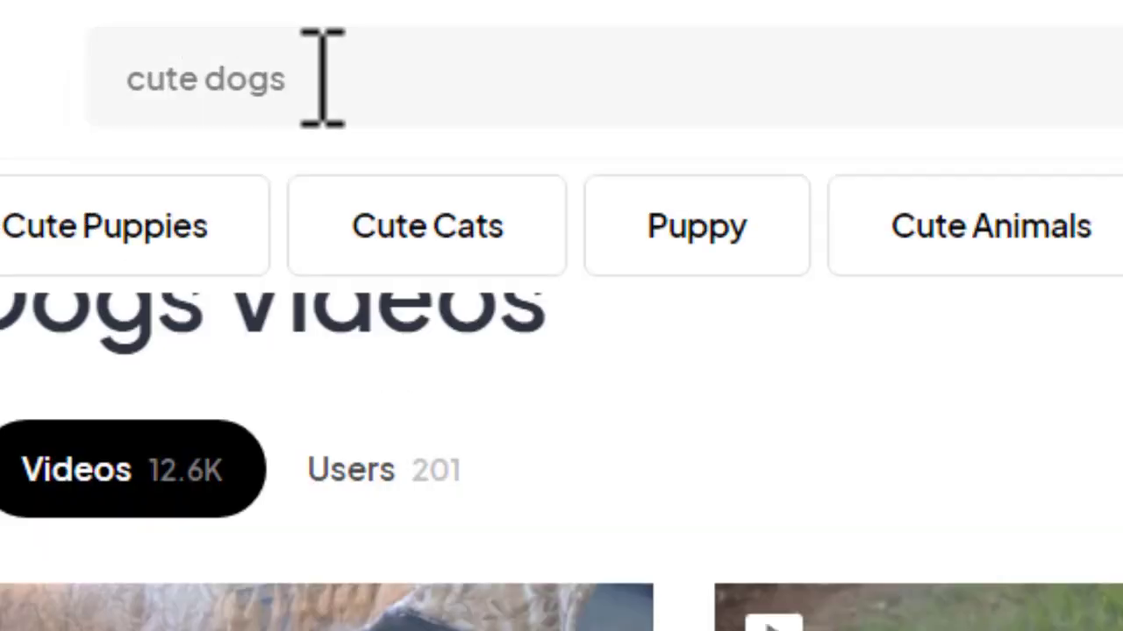
pyautogui.scroll(-3, 373, 102)
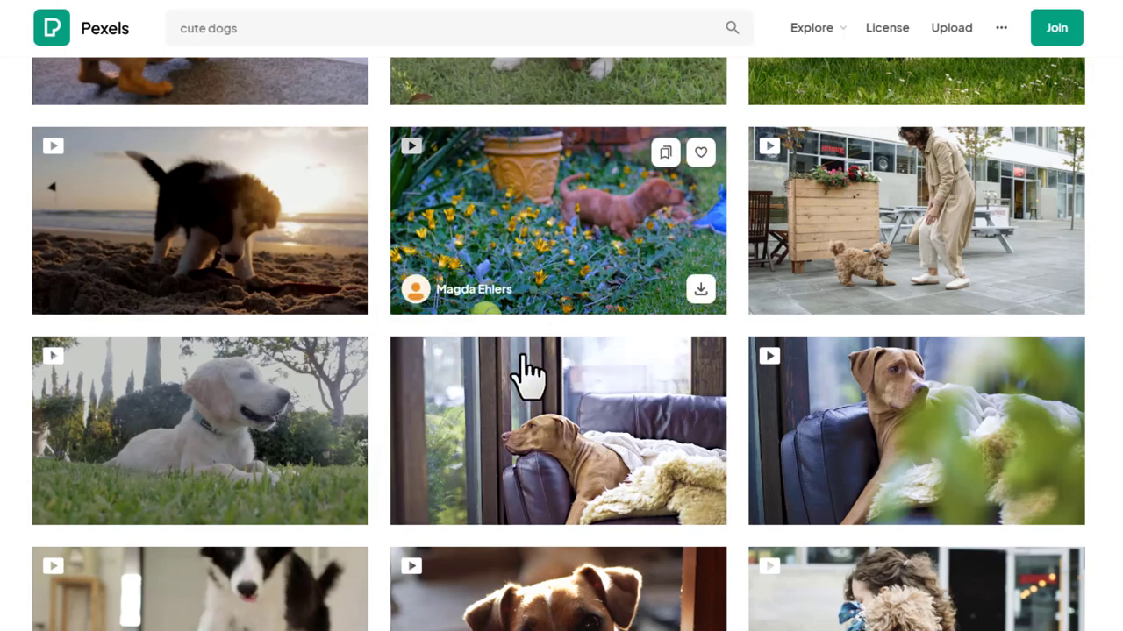
pyautogui.scroll(2, 575, 329)
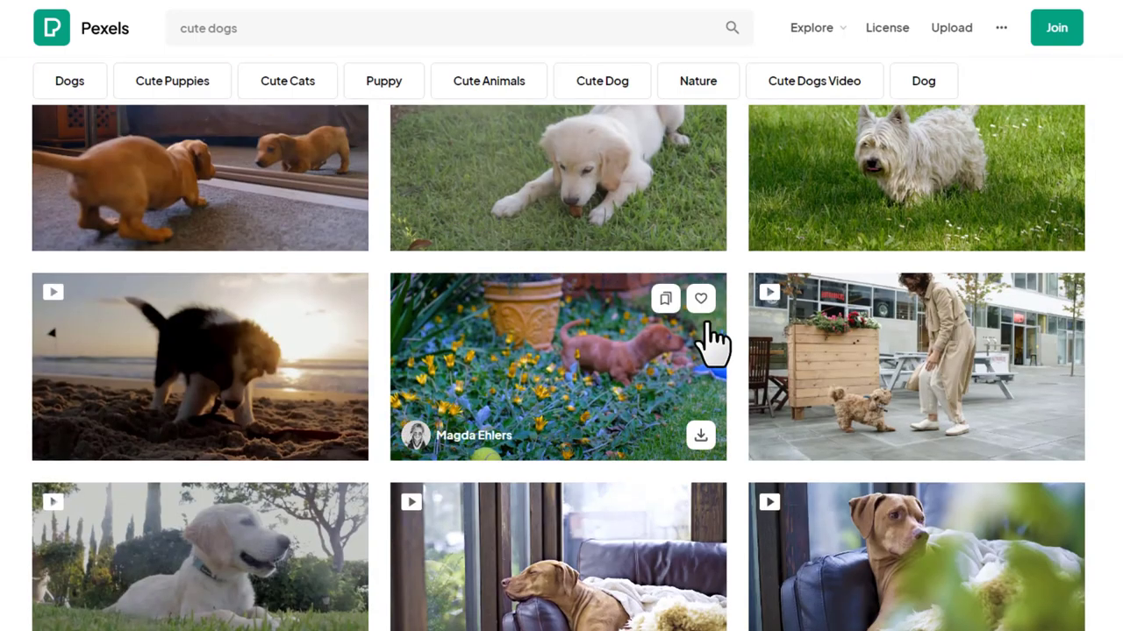
pyautogui.click(881, 354)
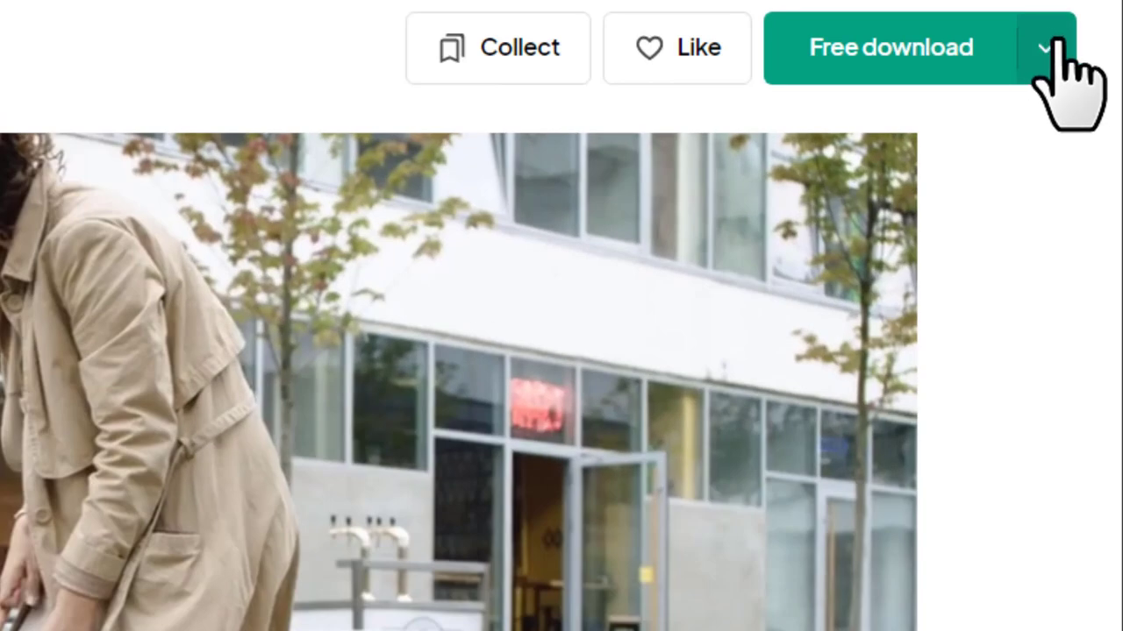
pyautogui.click(1072, 59)
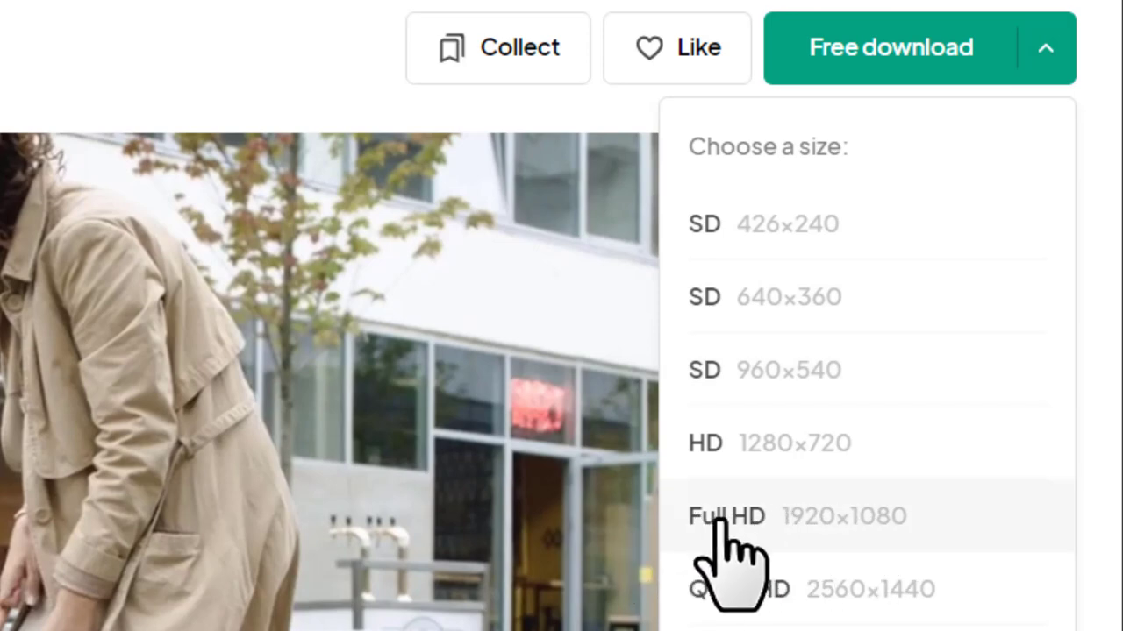
pyautogui.click(864, 517)
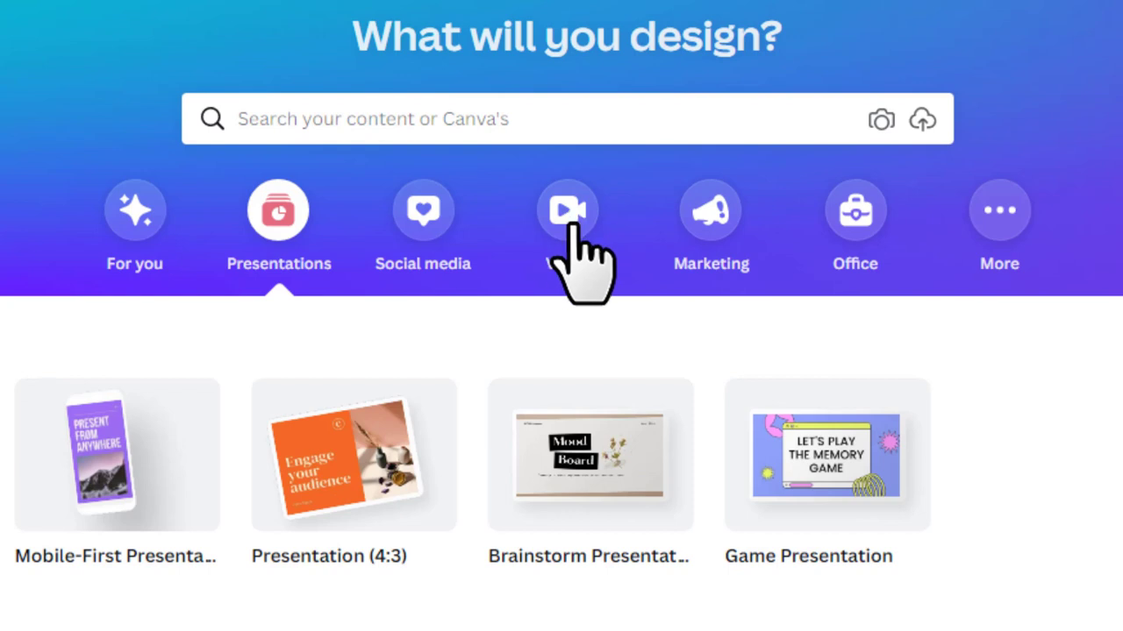
# Step: Create a blank YouTube Video design and place the uploaded 14-second dog clip on it
pyautogui.click(630, 211)
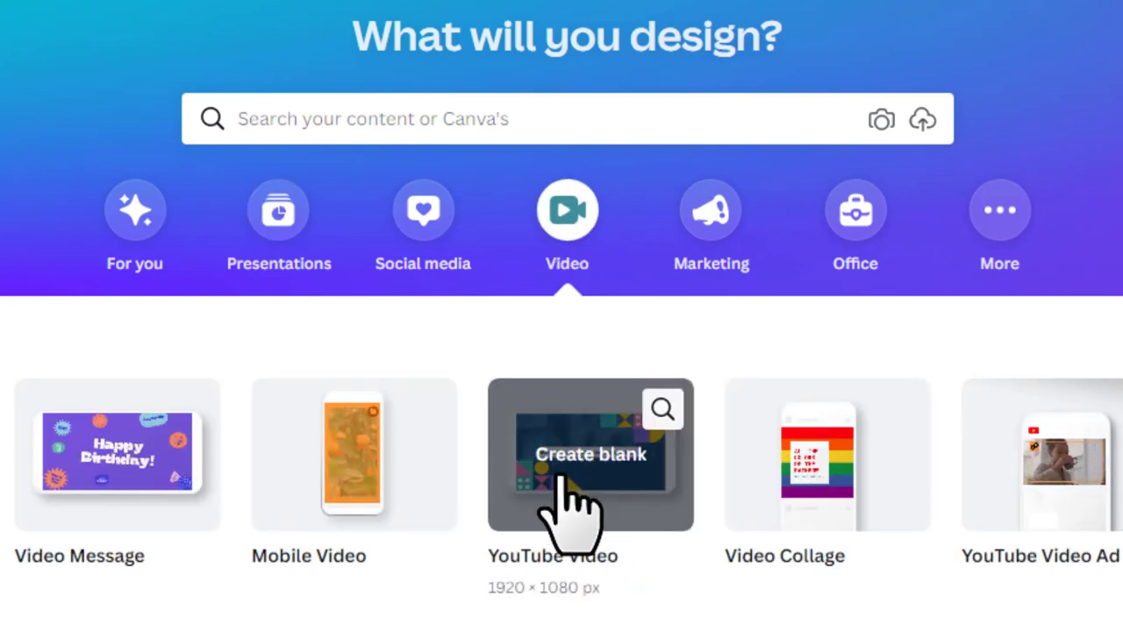
pyautogui.click(575, 451)
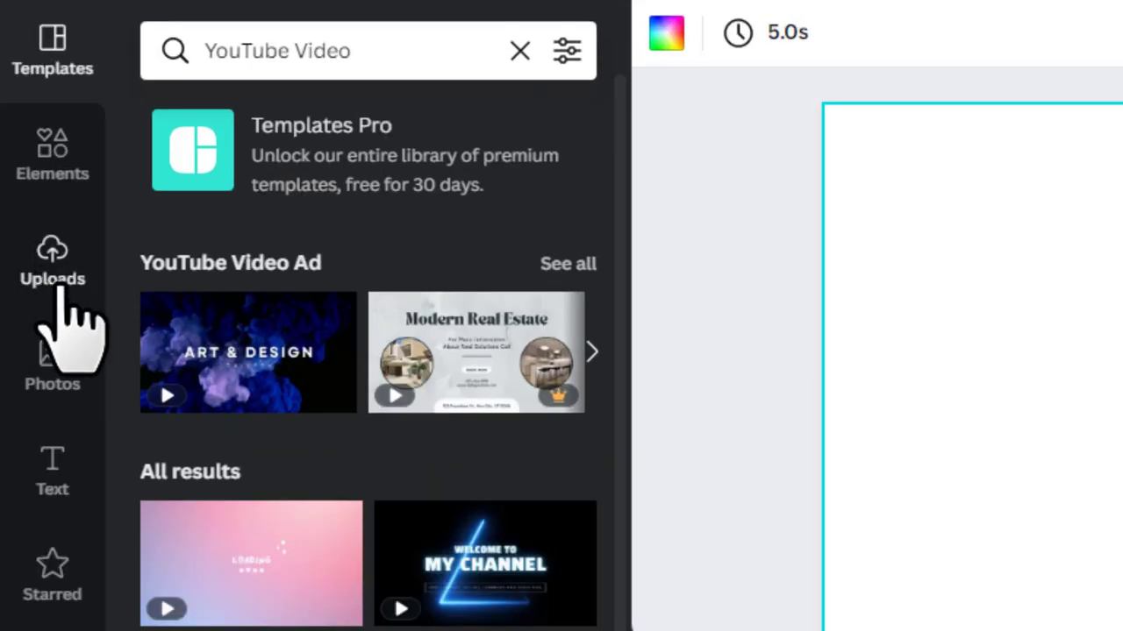
pyautogui.click(22, 188)
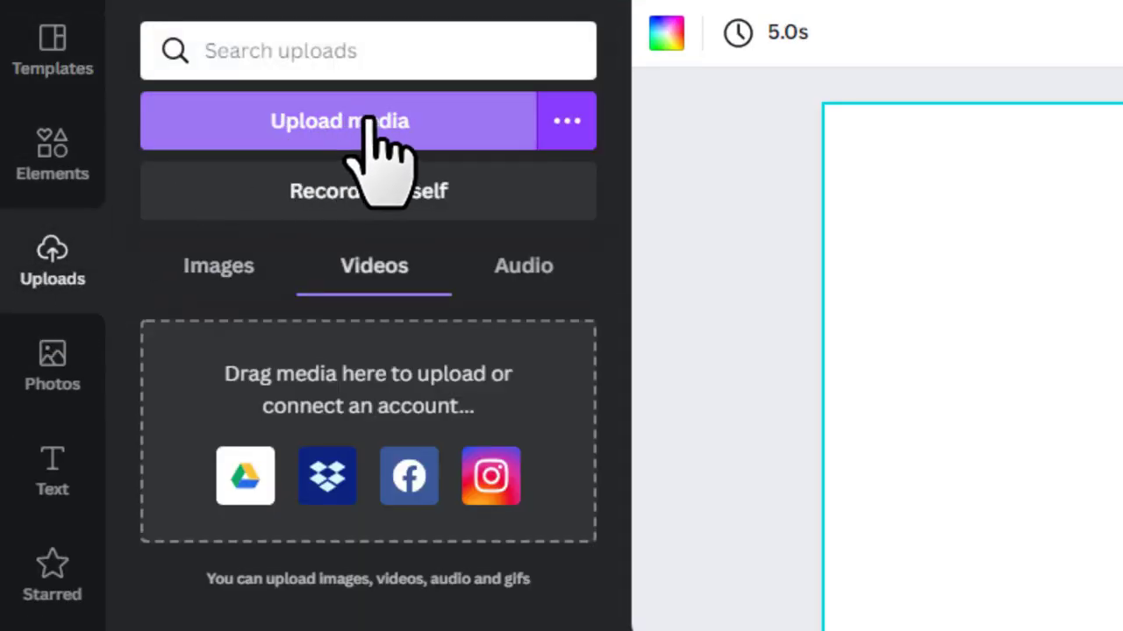
pyautogui.click(406, 125)
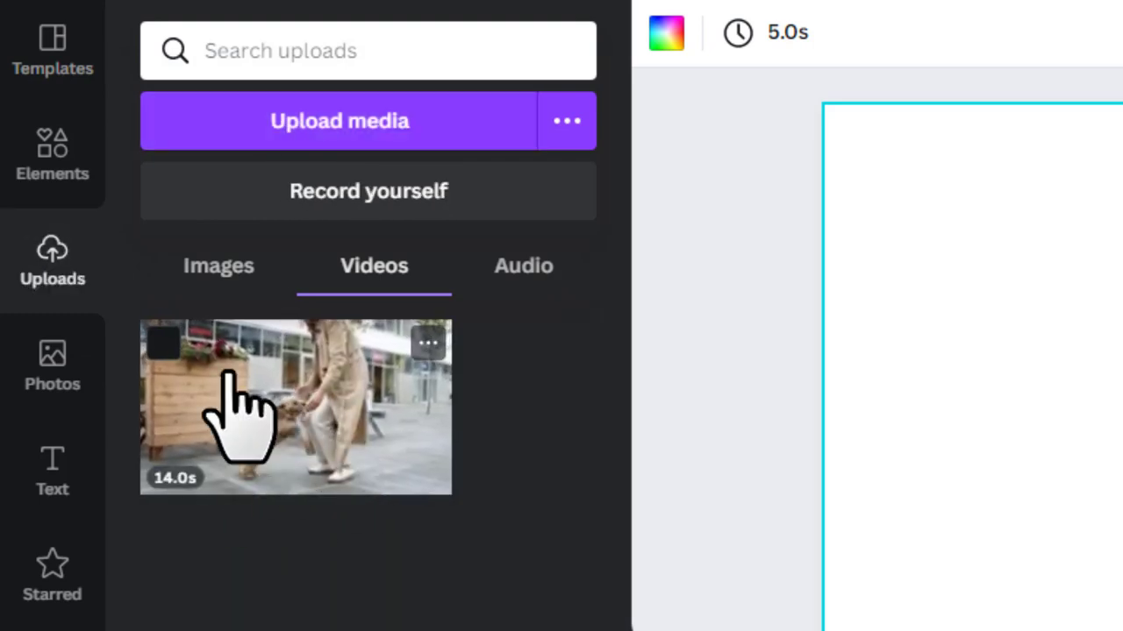
pyautogui.click(249, 395)
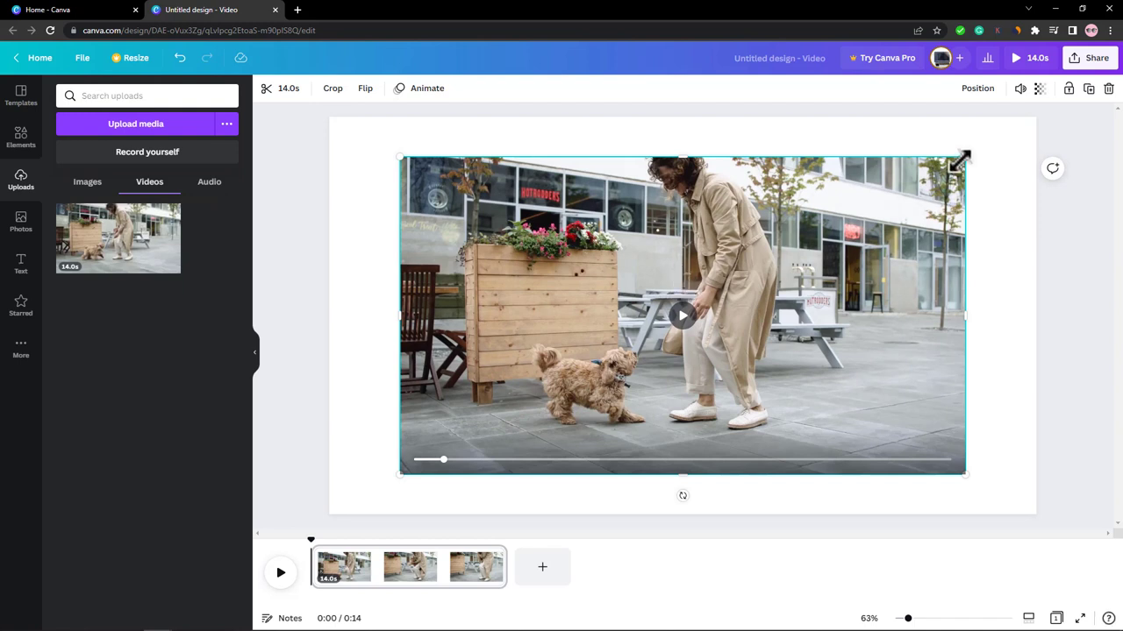
# Step: Stretch the dog clip to fill the page and add a square shape over it
pyautogui.moveTo(960, 160); pyautogui.dragTo(1032, 120)
pyautogui.moveTo(369, 495); pyautogui.dragTo(329, 514)
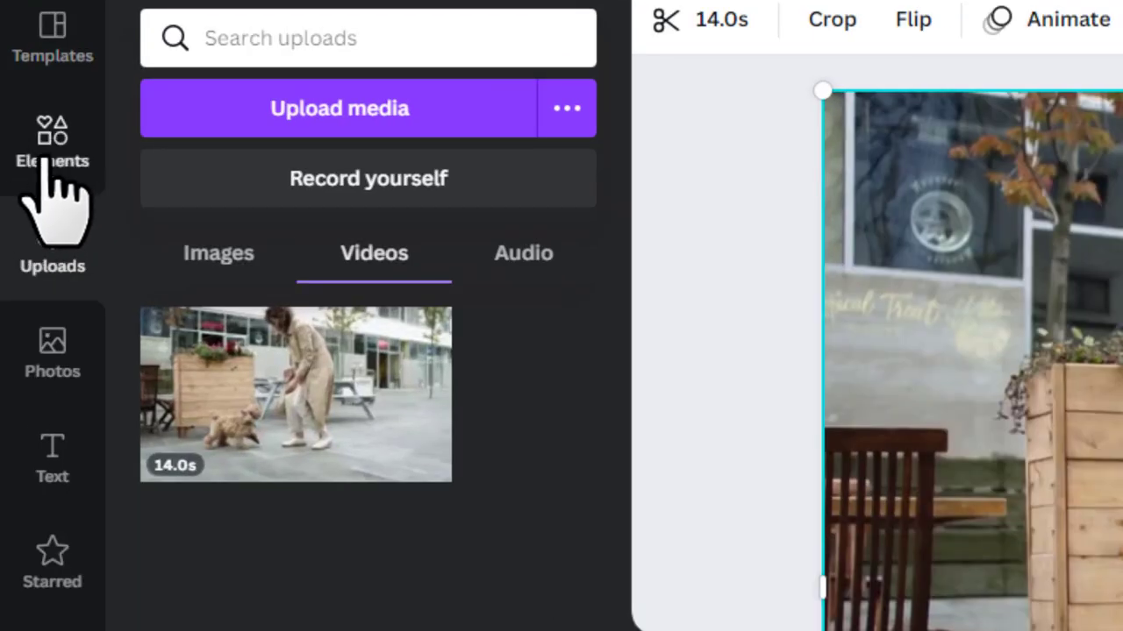
pyautogui.click(51, 163)
pyautogui.moveTo(279, 470)
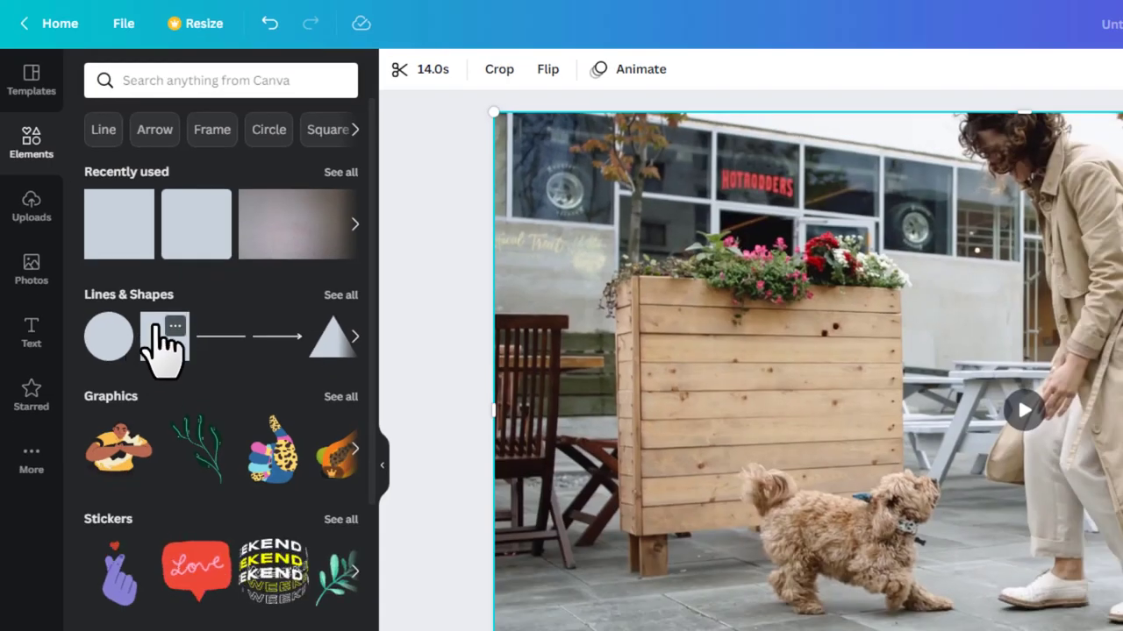
pyautogui.click(251, 443)
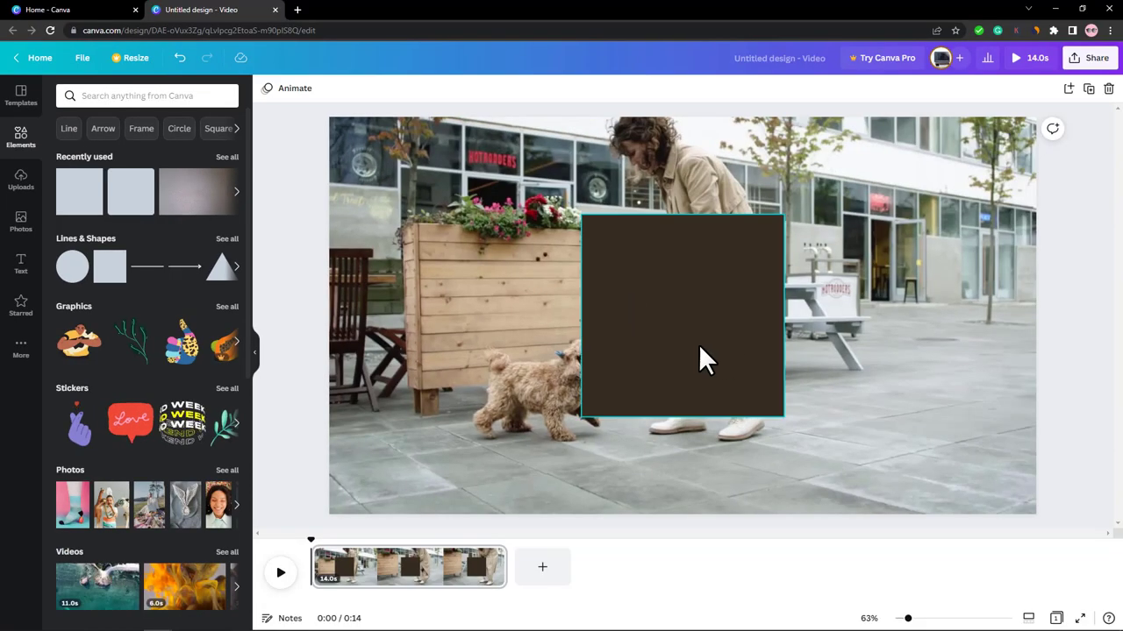
# Step: Make the square red and reshape it into a 1920×155 bar along the bottom
pyautogui.click(657, 294)
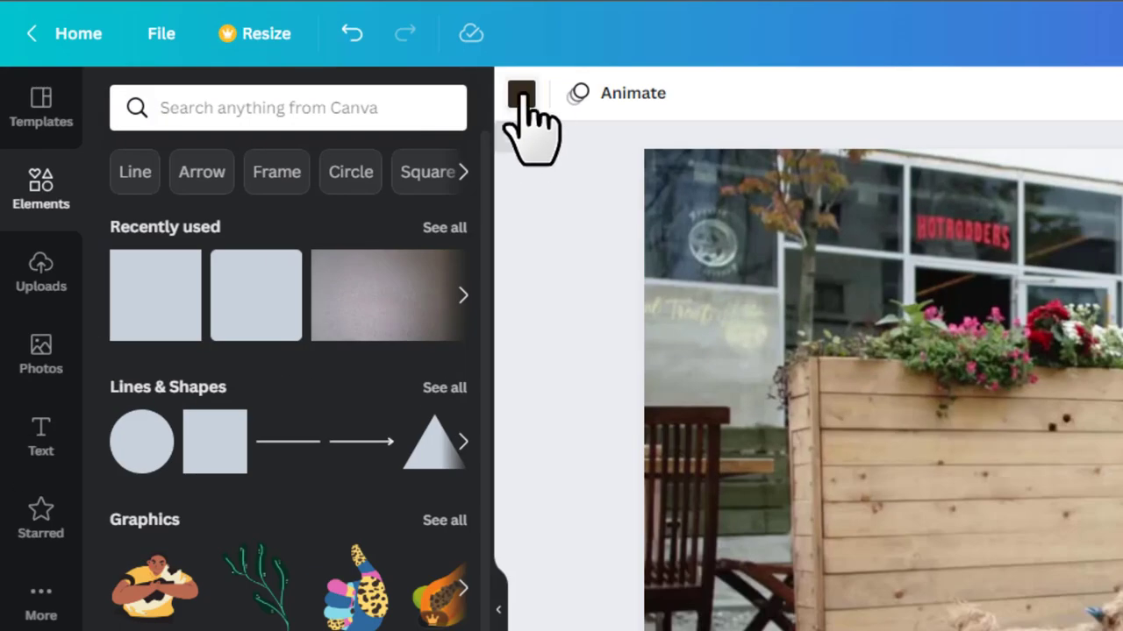
pyautogui.click(521, 94)
pyautogui.click(130, 485)
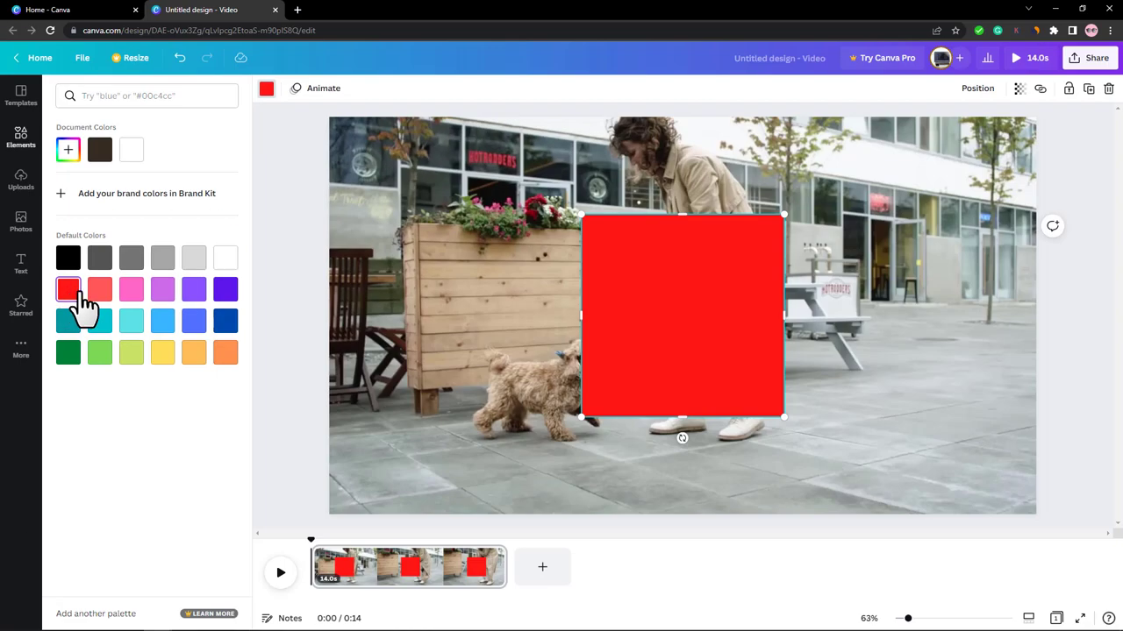
pyautogui.moveTo(681, 334); pyautogui.dragTo(678, 391)
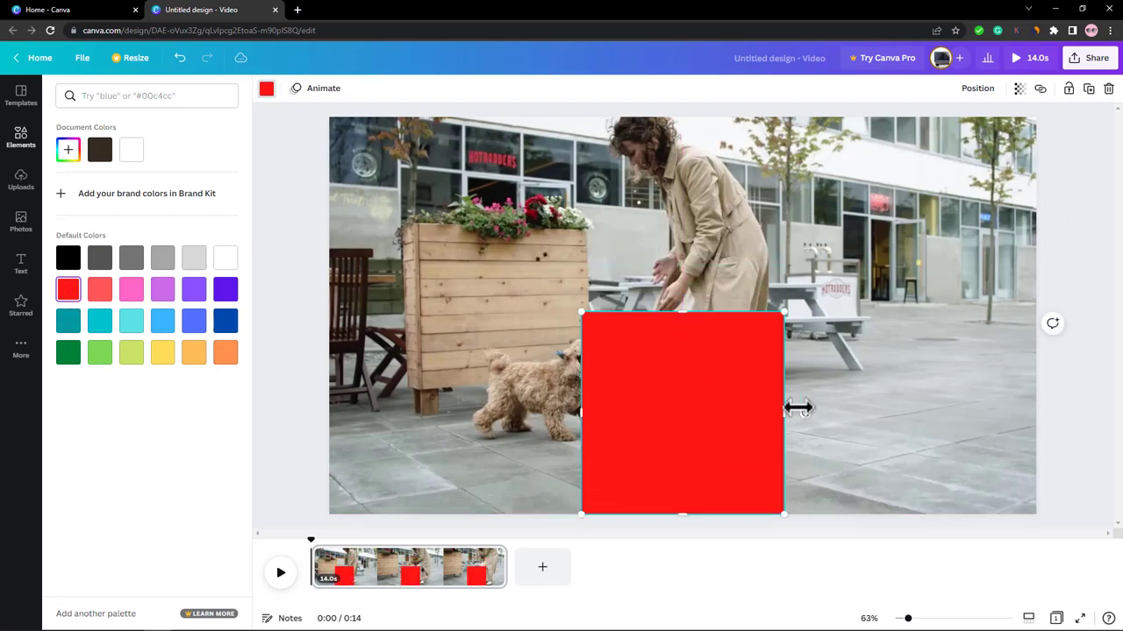
pyautogui.moveTo(793, 406); pyautogui.dragTo(1036, 410)
pyautogui.moveTo(693, 314); pyautogui.dragTo(699, 491)
# Step: Add a heading 'Download Free Dog Training in the Description' onto the red bottom bar
pyautogui.click(43, 322)
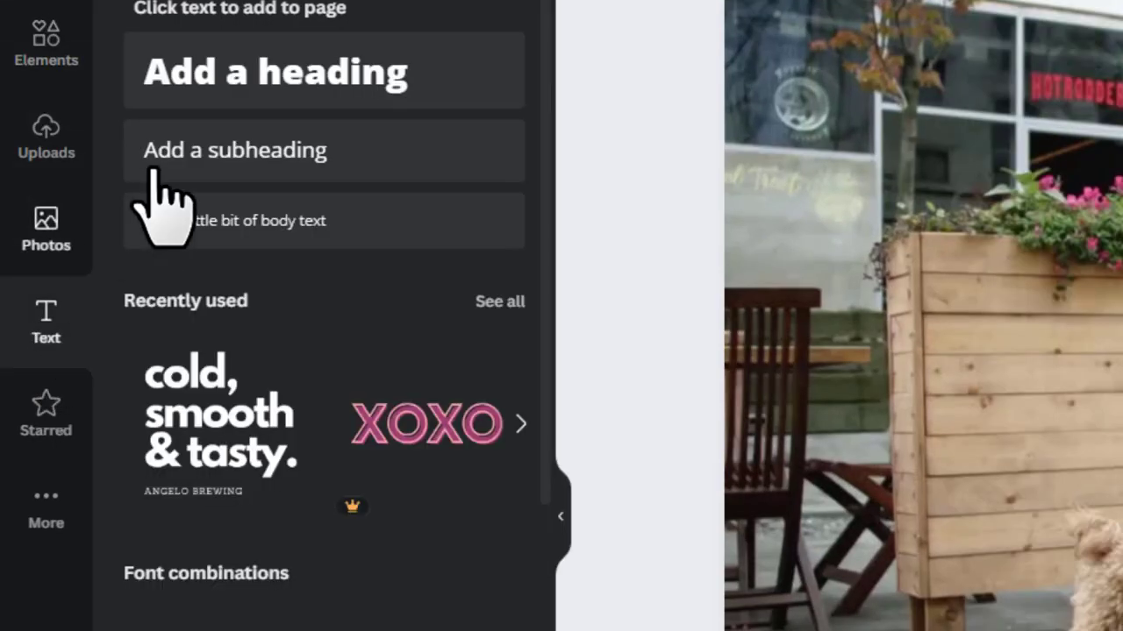
pyautogui.moveTo(293, 113); pyautogui.dragTo(681, 497)
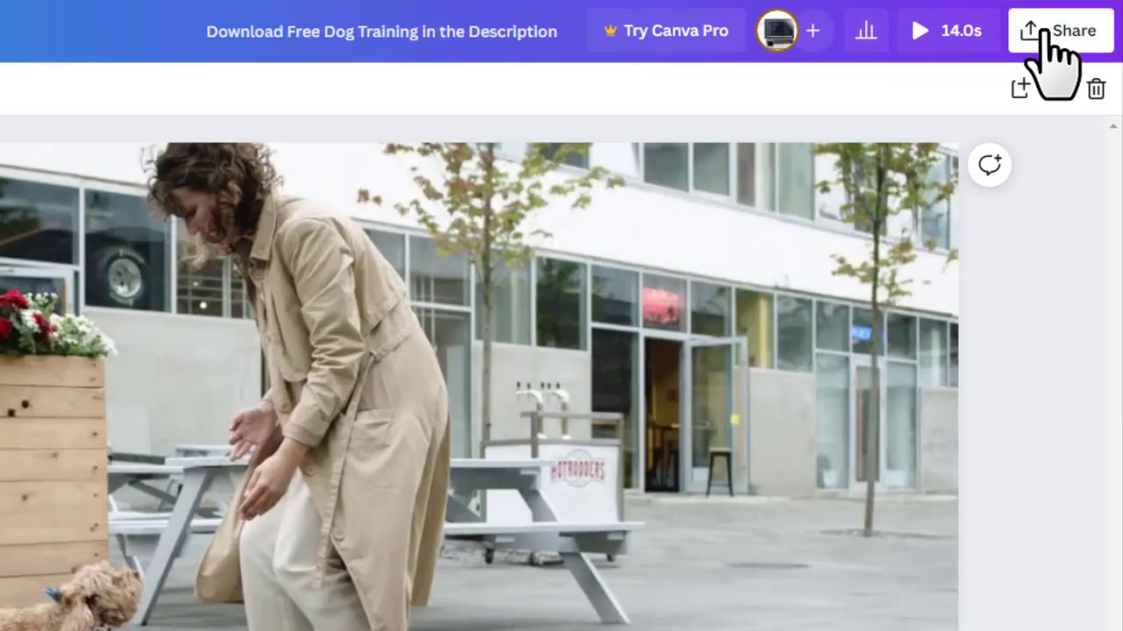
pyautogui.click(1086, 59)
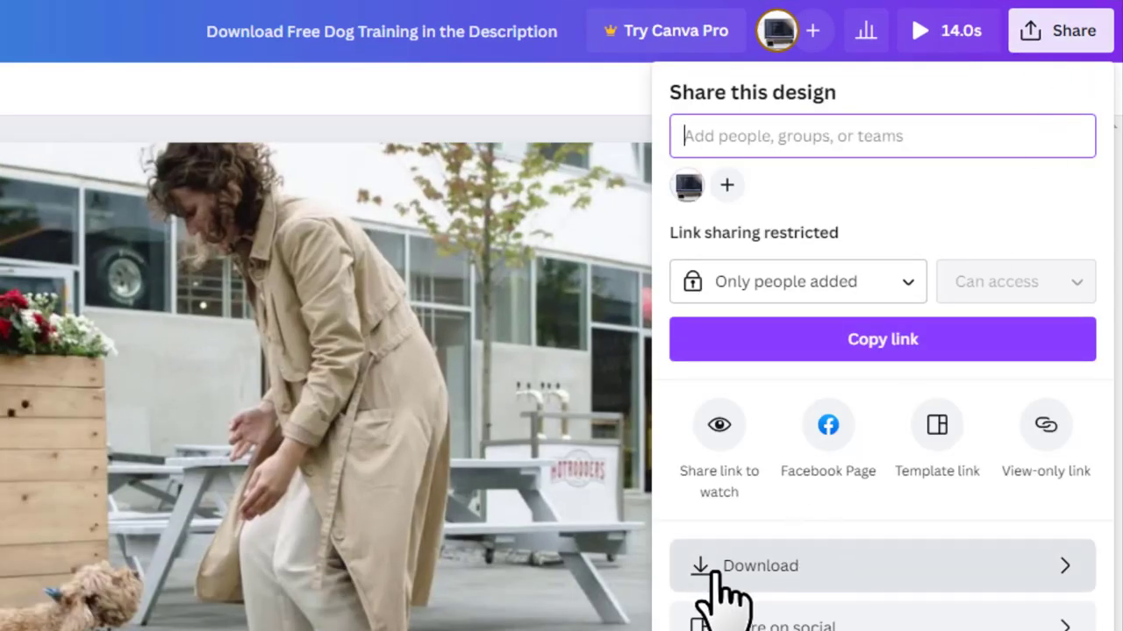
pyautogui.click(262, 414)
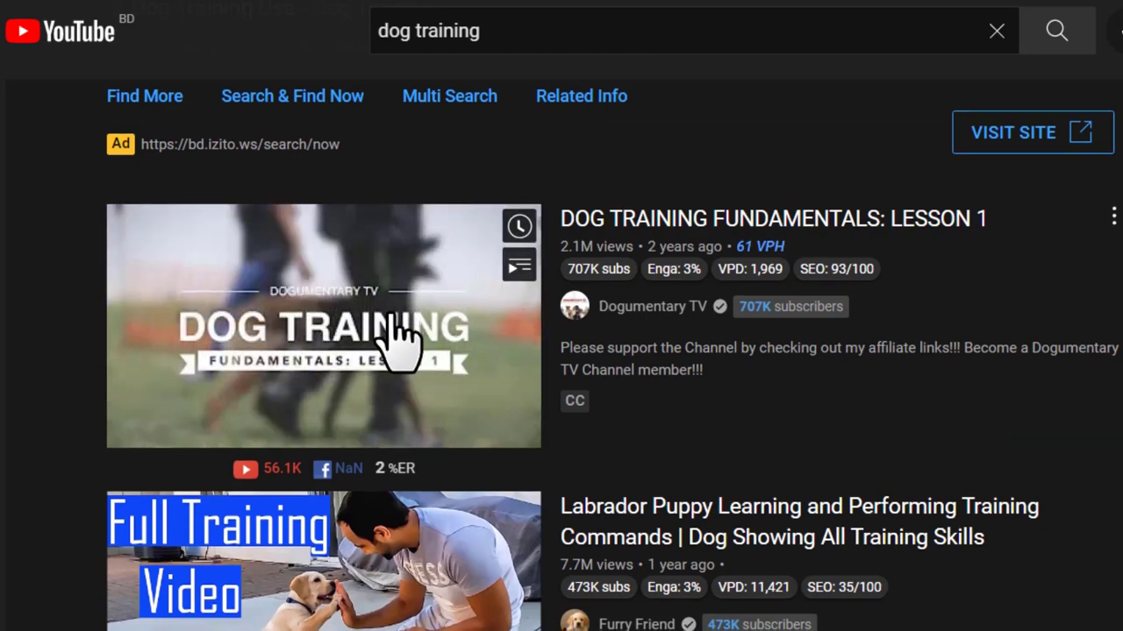
# Step: Scroll through the cute dogs results, past compilations like 'Smart Dogs Compilation', and back up
pyautogui.scroll(-3, 389, 334)
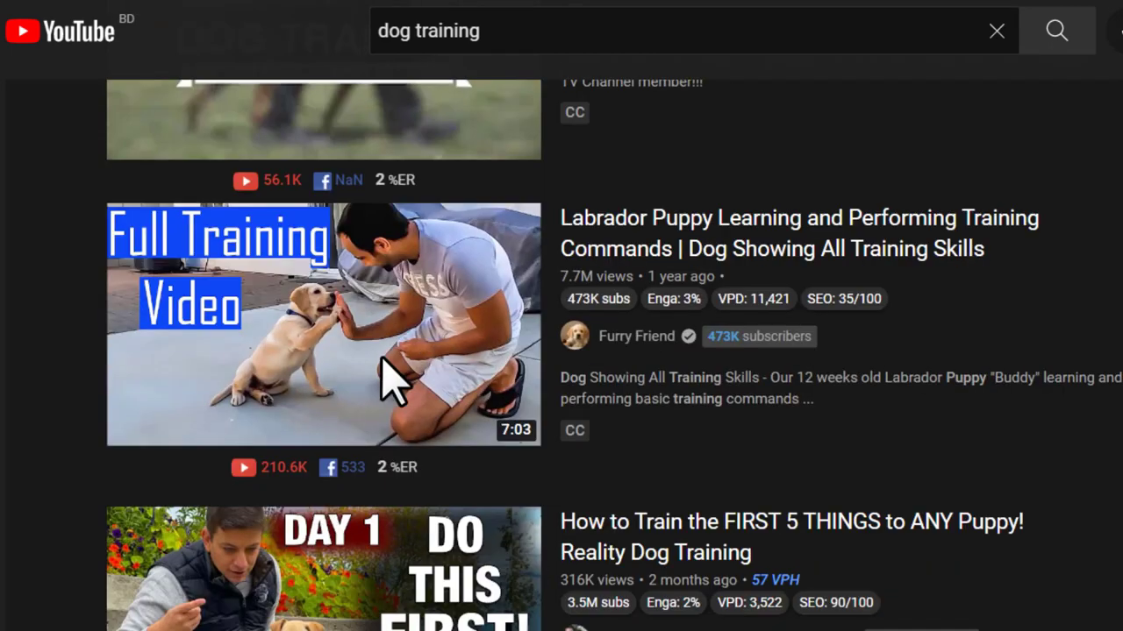
pyautogui.scroll(-10, 425, 334)
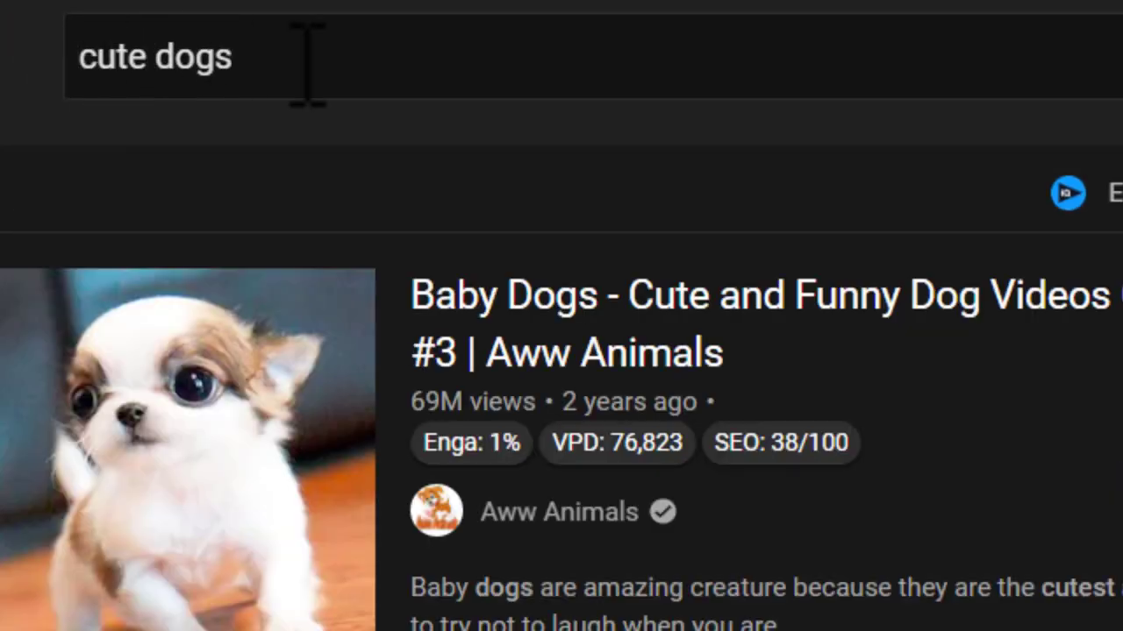
pyautogui.scroll(-3, 307, 62)
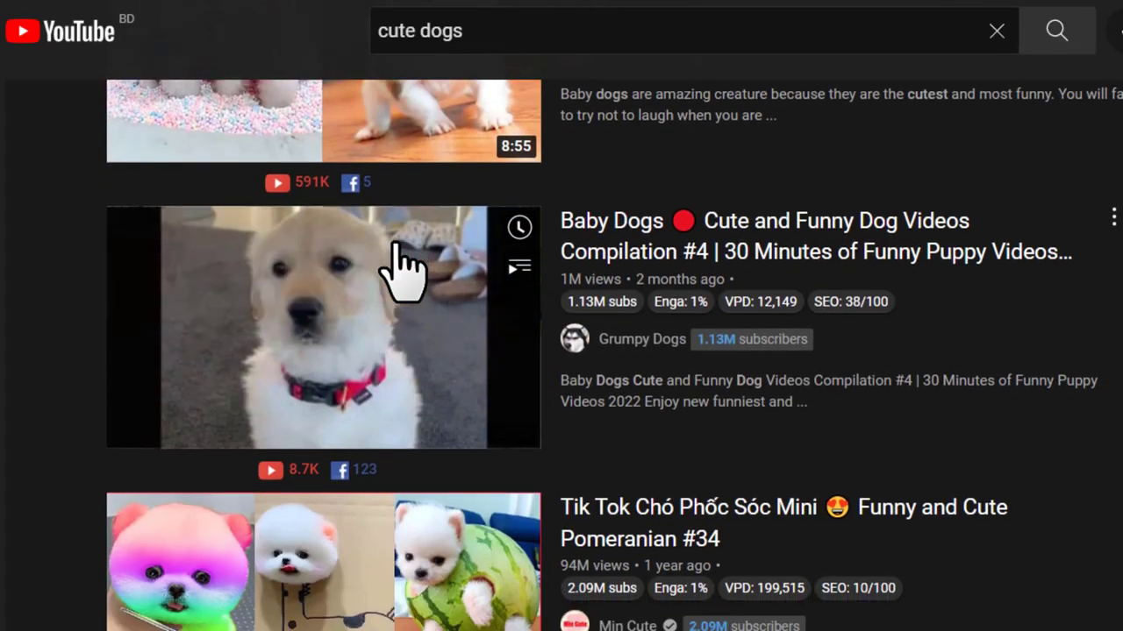
pyautogui.scroll(-8, 399, 268)
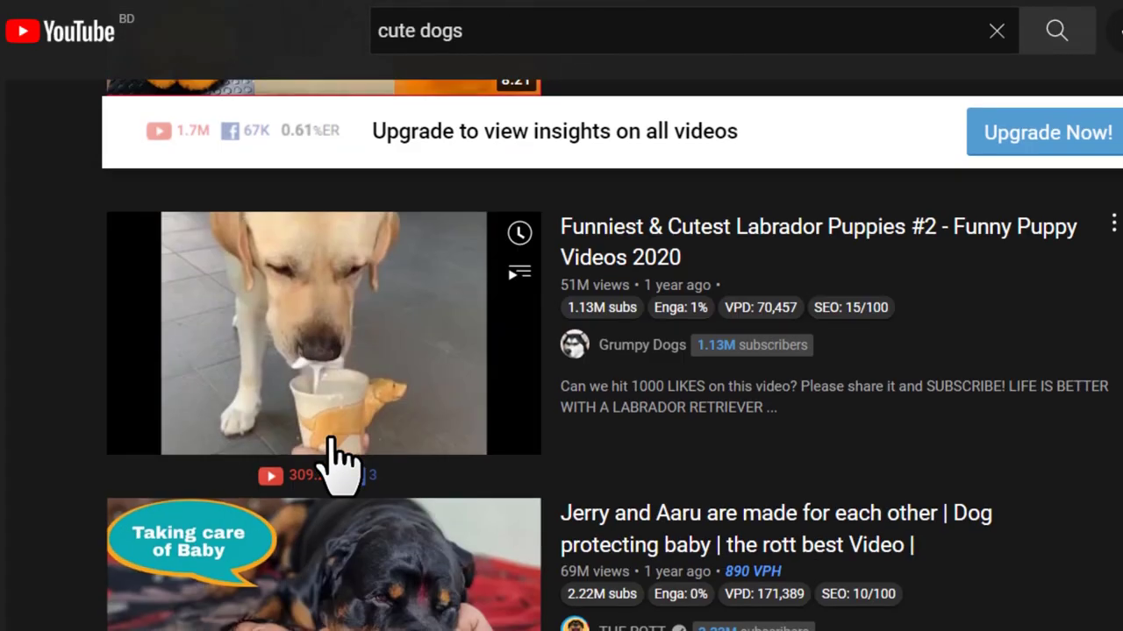
pyautogui.scroll(-6, 338, 456)
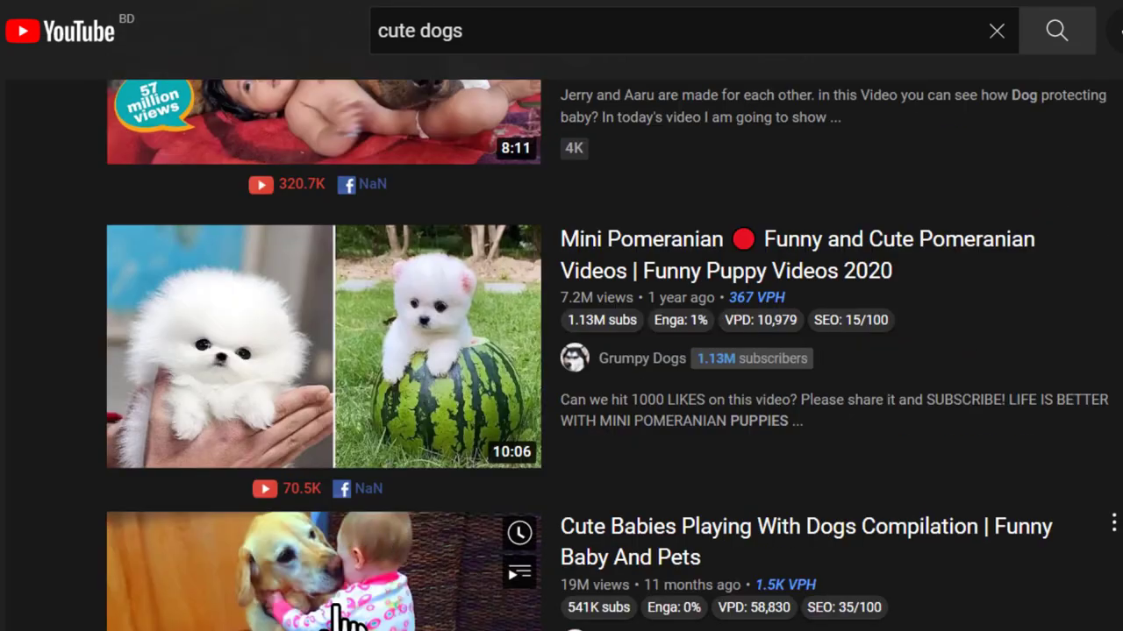
pyautogui.scroll(-5, 368, 544)
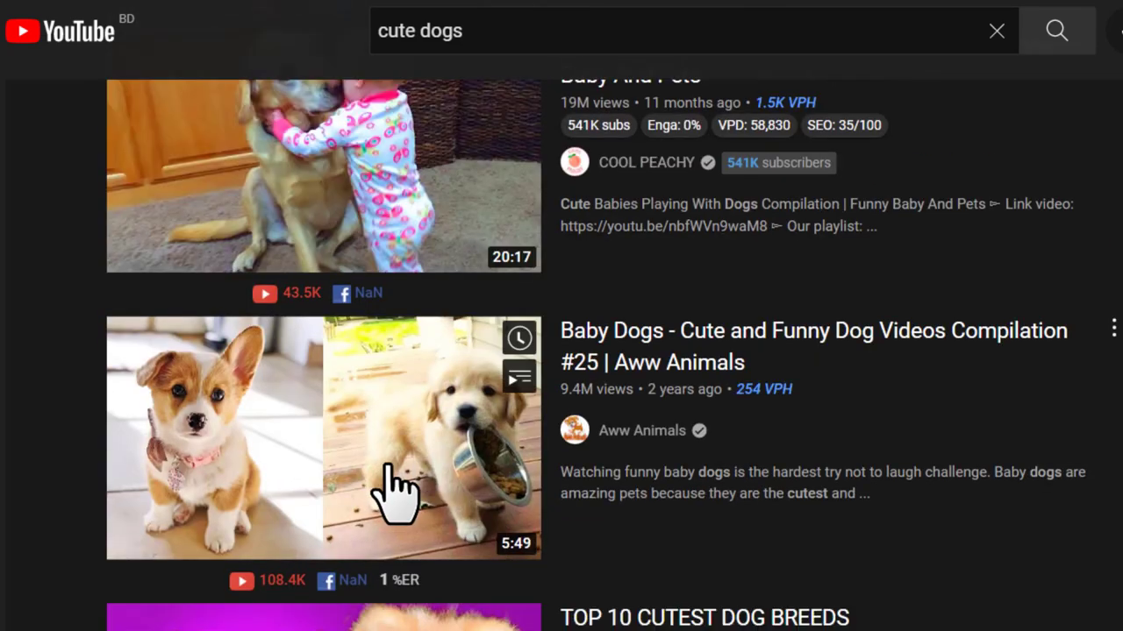
pyautogui.scroll(-3, 395, 491)
pyautogui.scroll(-5, 379, 482)
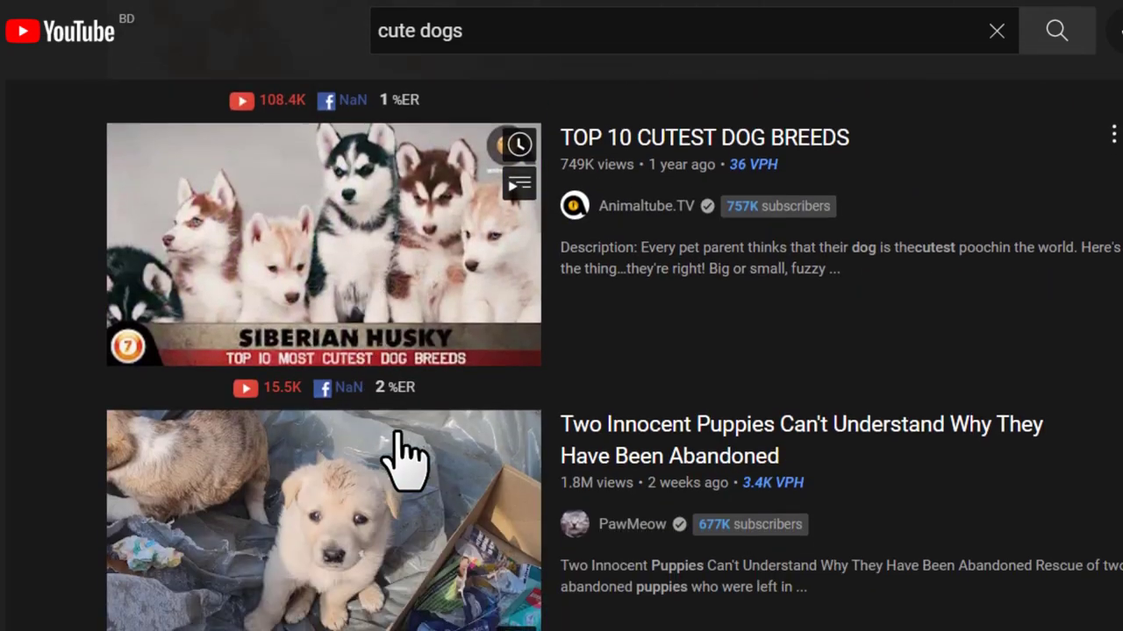
pyautogui.scroll(-1, 367, 493)
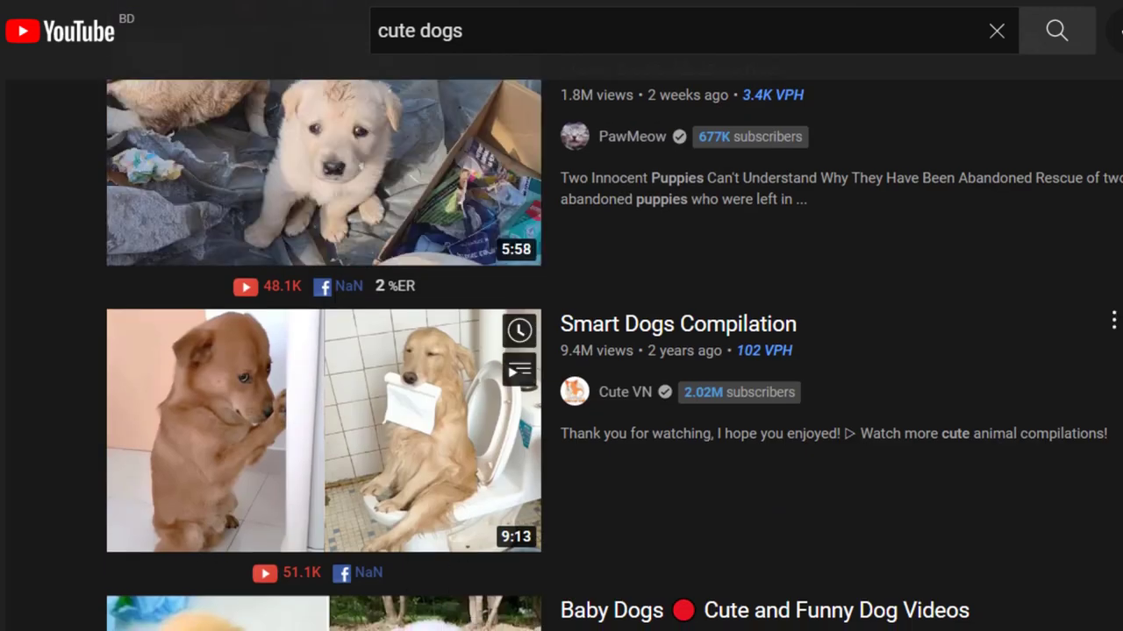
pyautogui.scroll(-10, 395, 531)
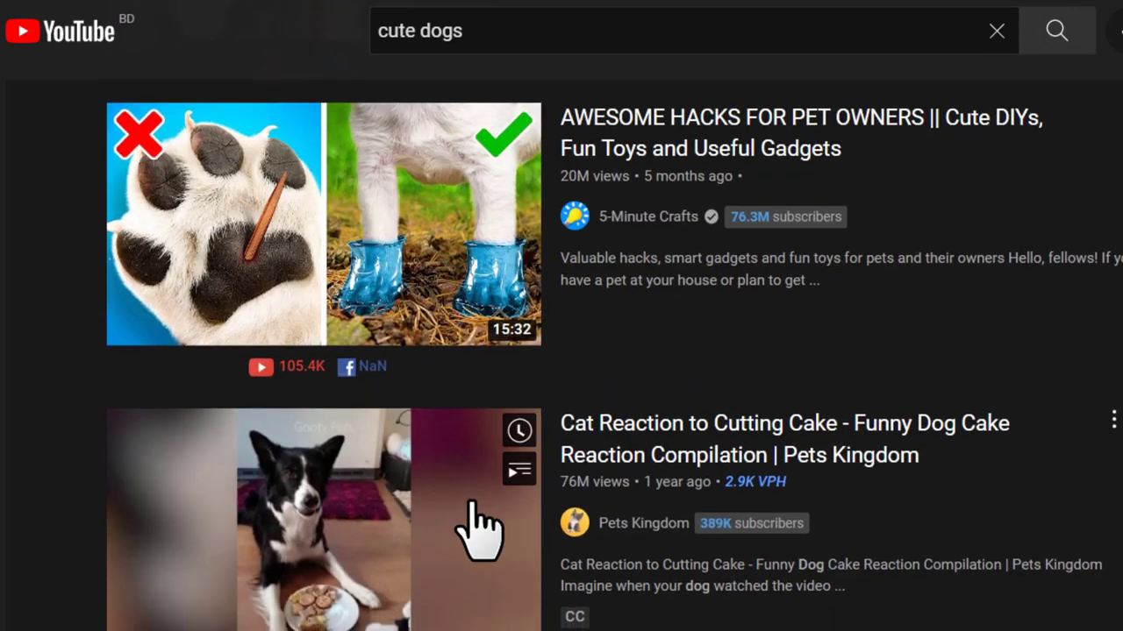
pyautogui.scroll(-1, 457, 502)
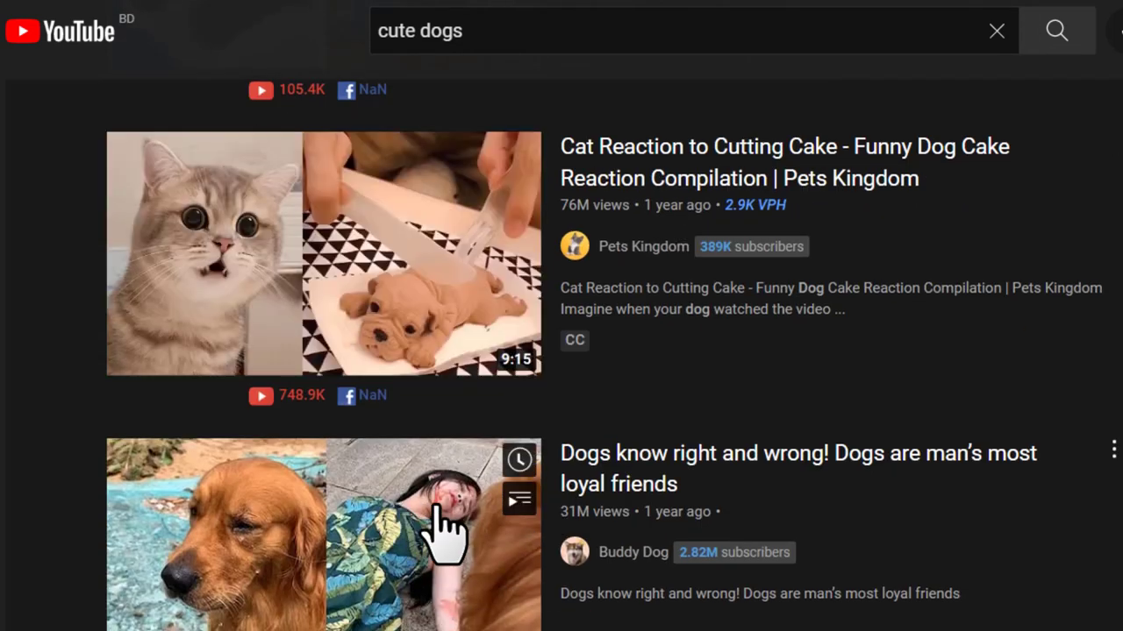
pyautogui.scroll(2, 444, 232)
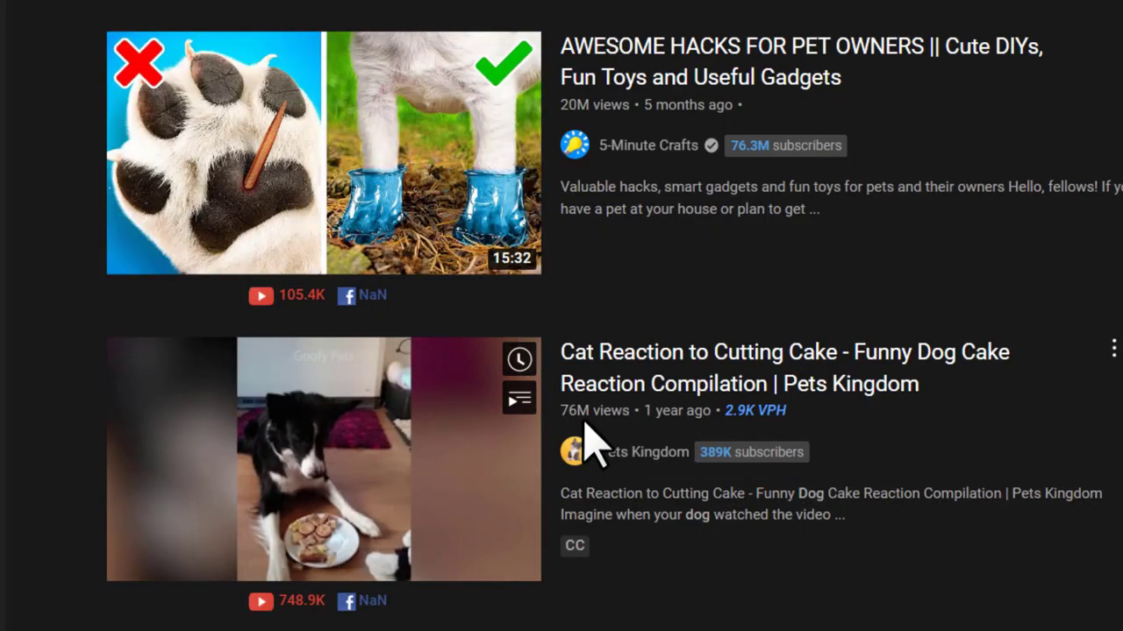
pyautogui.scroll(-4, 636, 434)
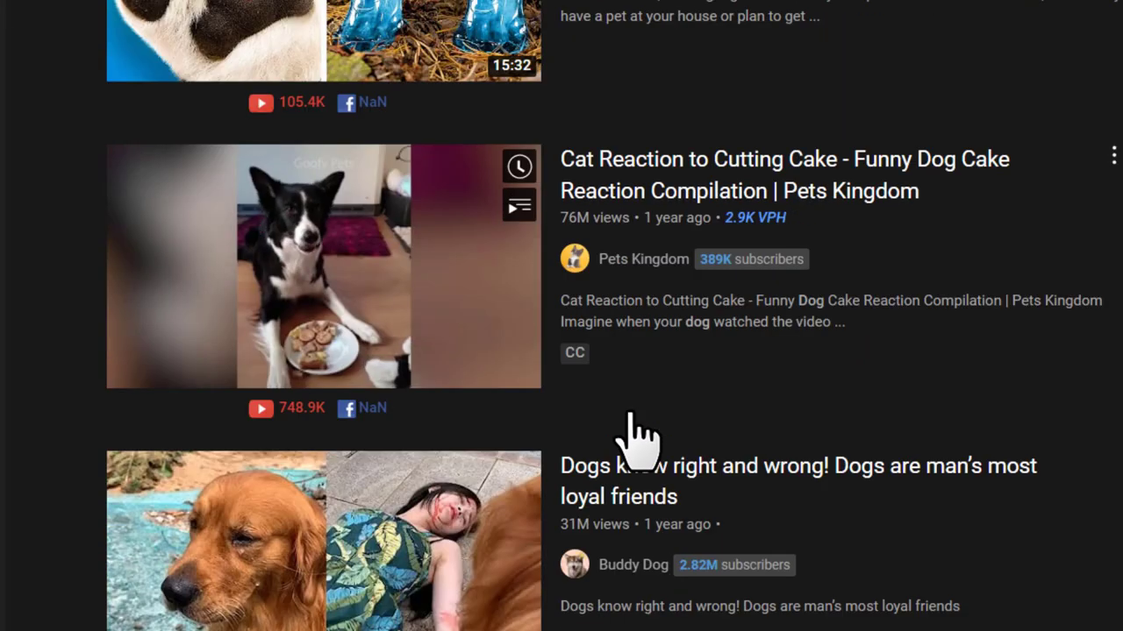
pyautogui.scroll(-2, 640, 436)
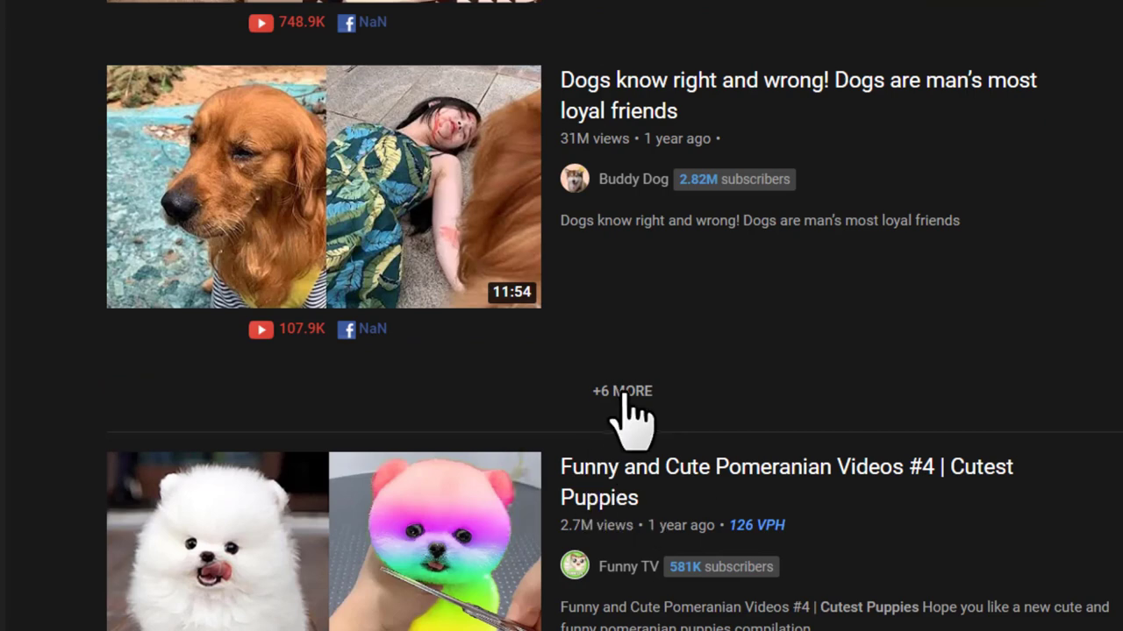
pyautogui.scroll(1, 631, 368)
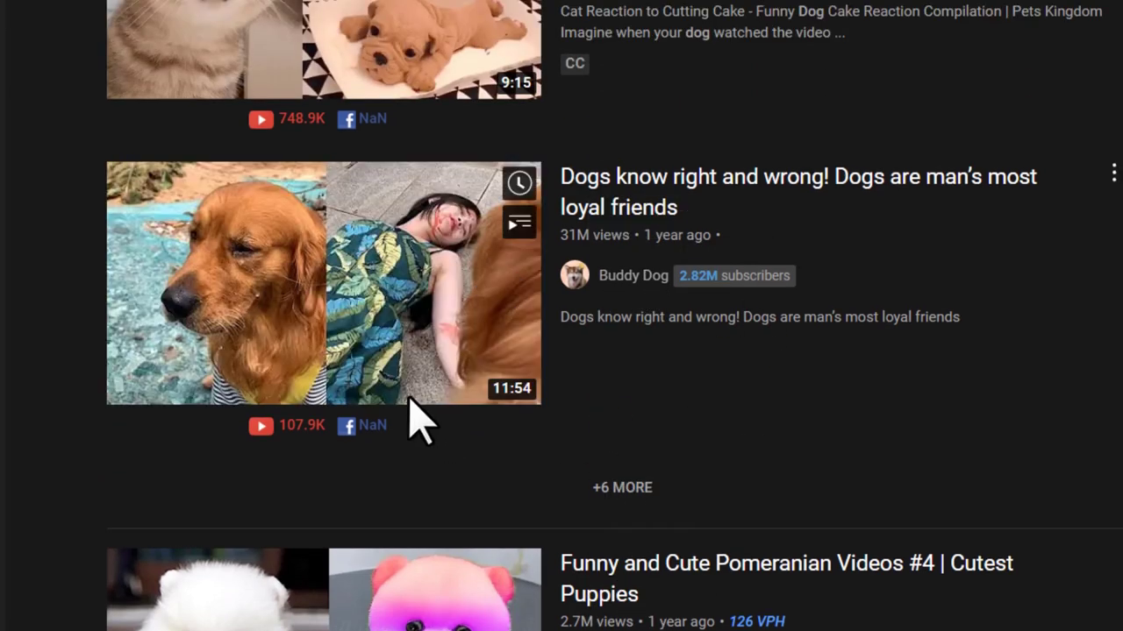
pyautogui.scroll(5, 481, 252)
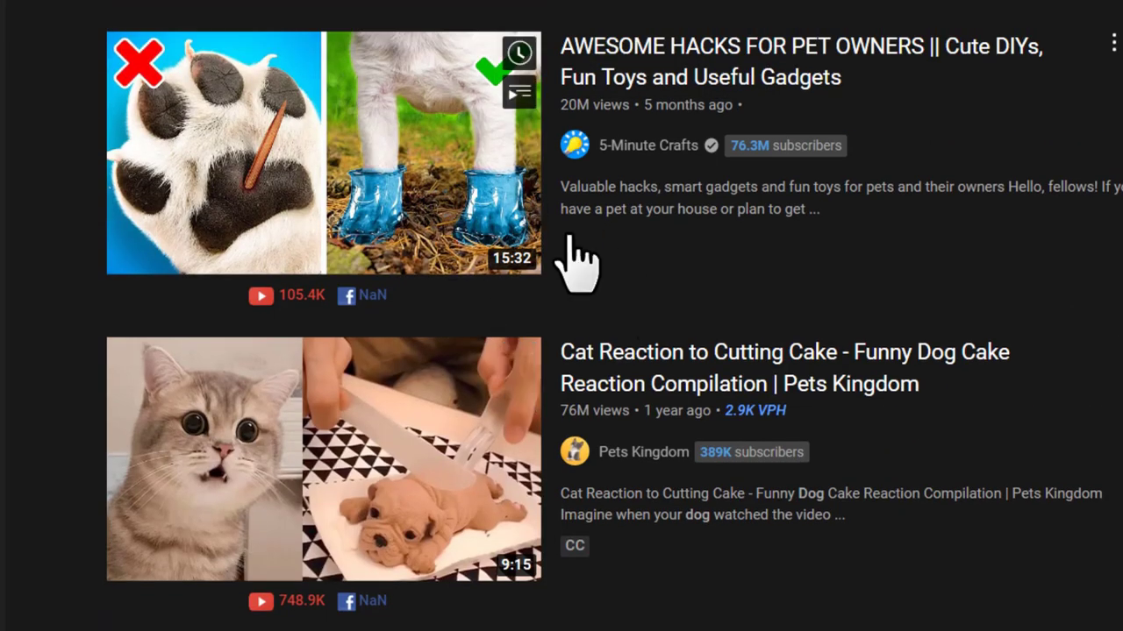
pyautogui.scroll(5, 571, 255)
pyautogui.scroll(2, 562, 281)
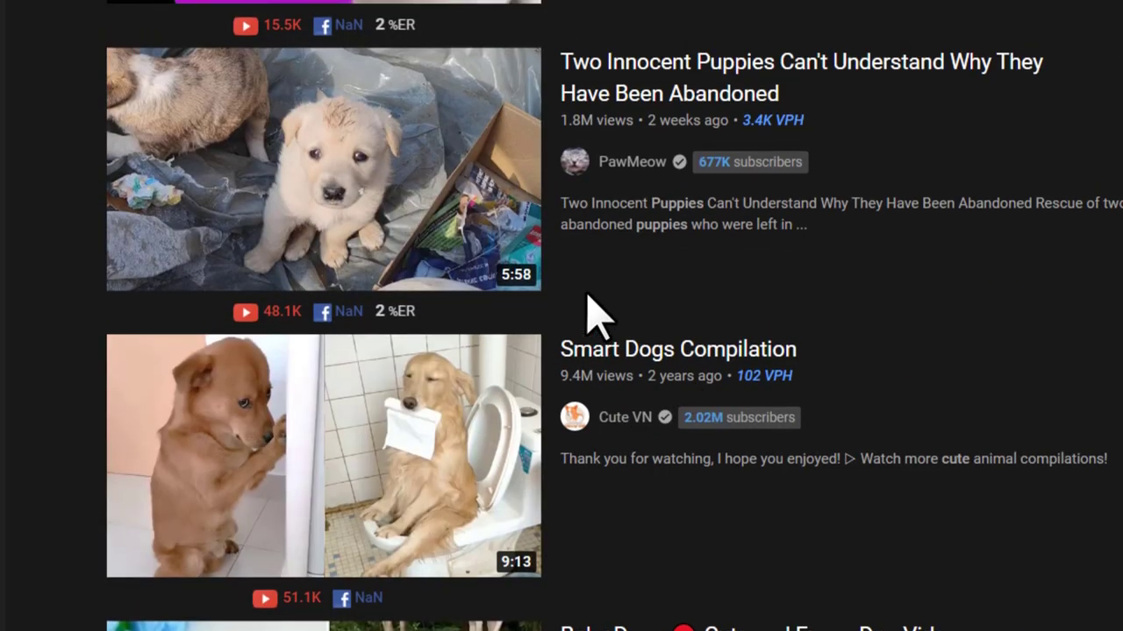
pyautogui.scroll(3, 632, 281)
pyautogui.scroll(5, 625, 254)
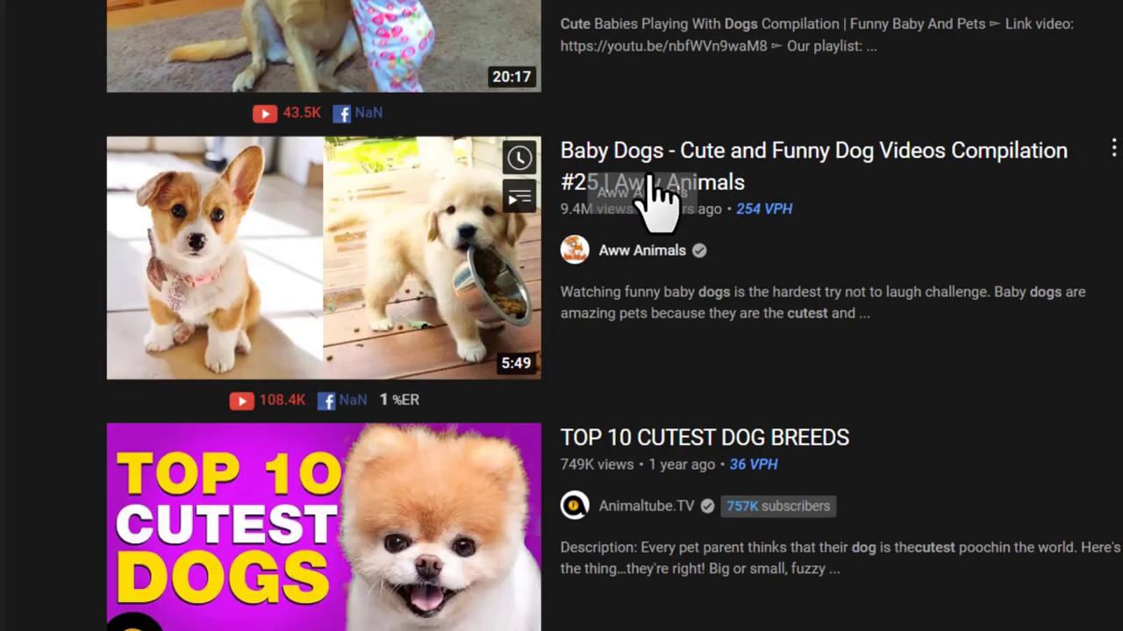
pyautogui.scroll(4, 631, 324)
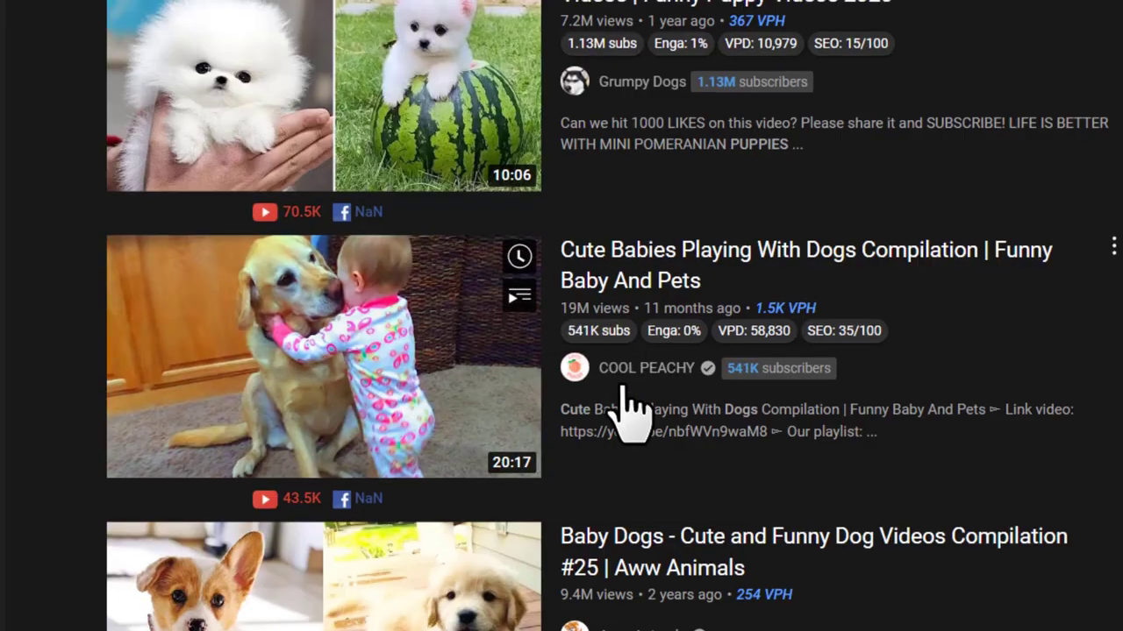
pyautogui.scroll(5, 680, 325)
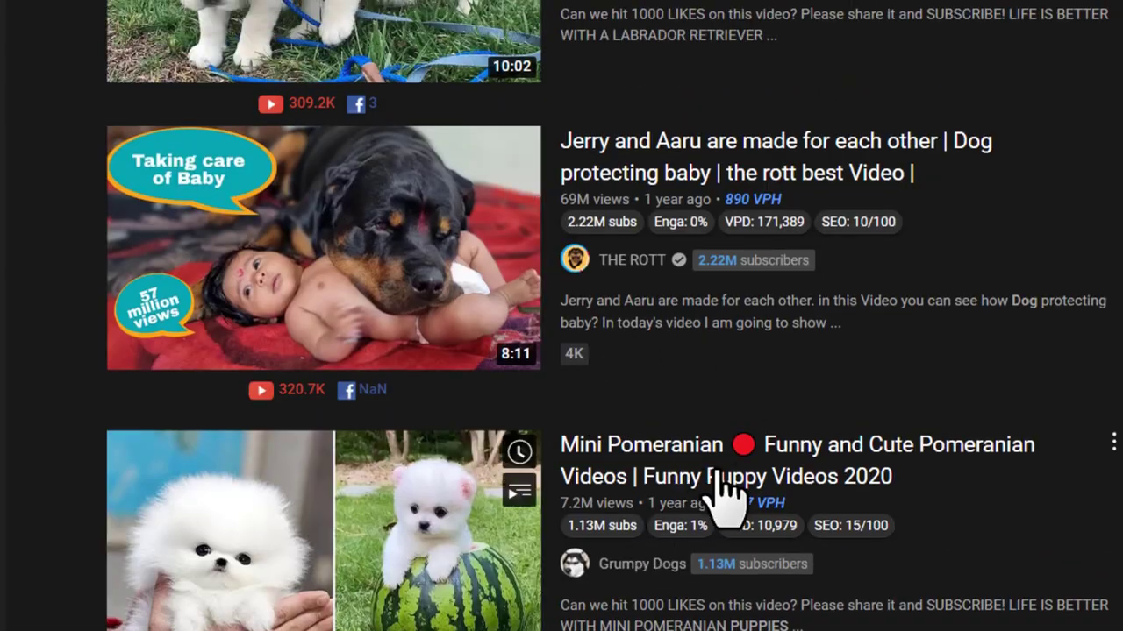
pyautogui.scroll(5, 671, 492)
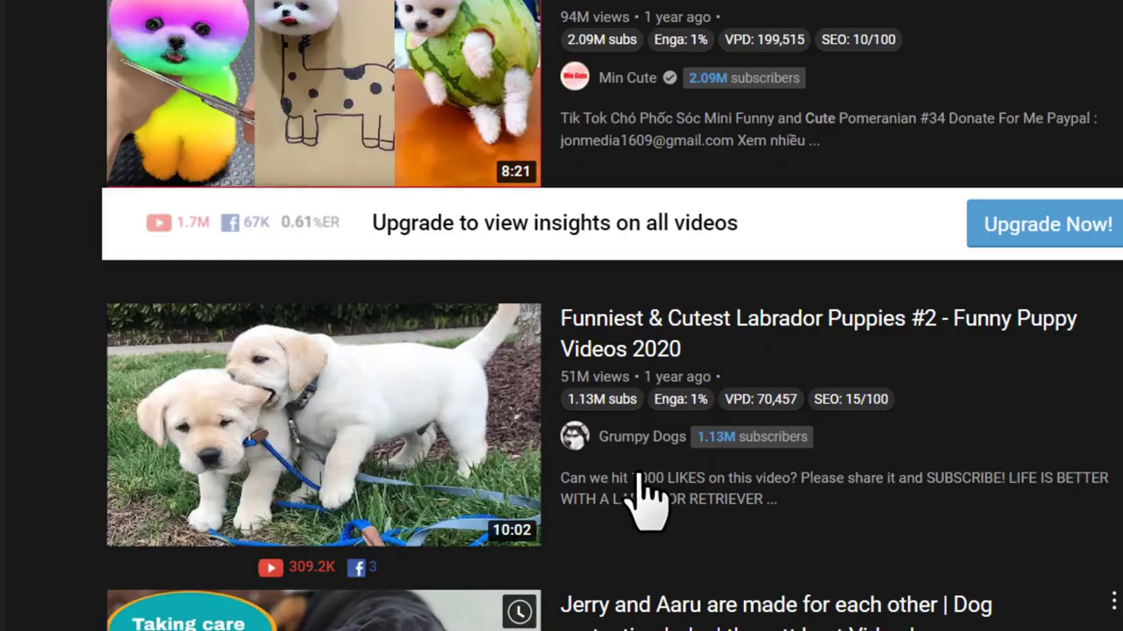